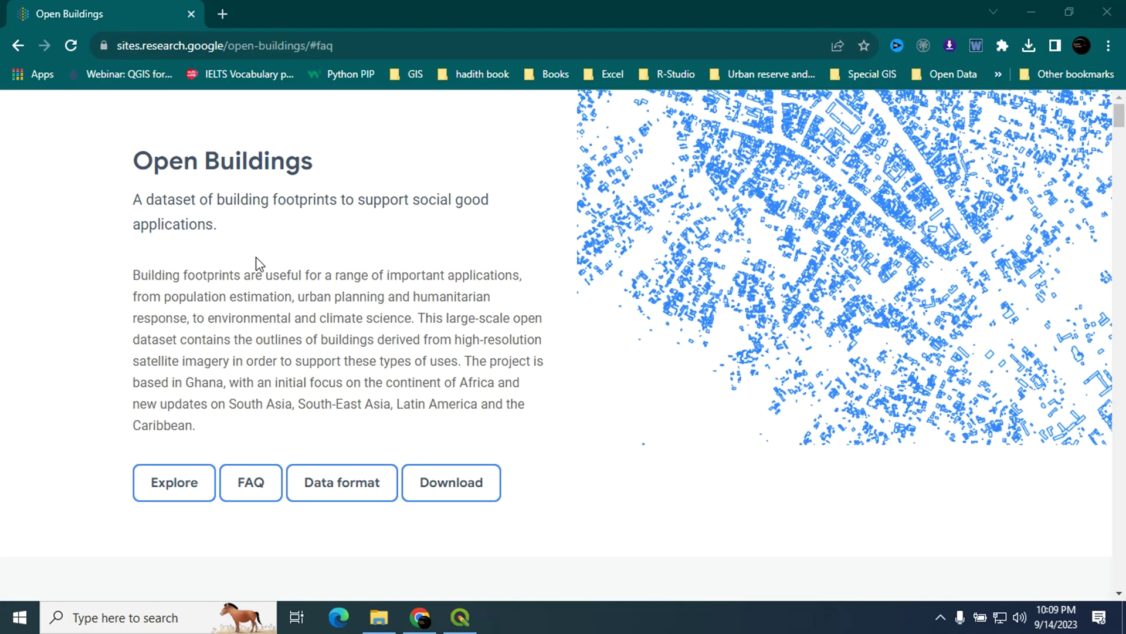
- Highlight the Open Buildings title on the introduction page, then clear the highlight
triple_click(127, 234)
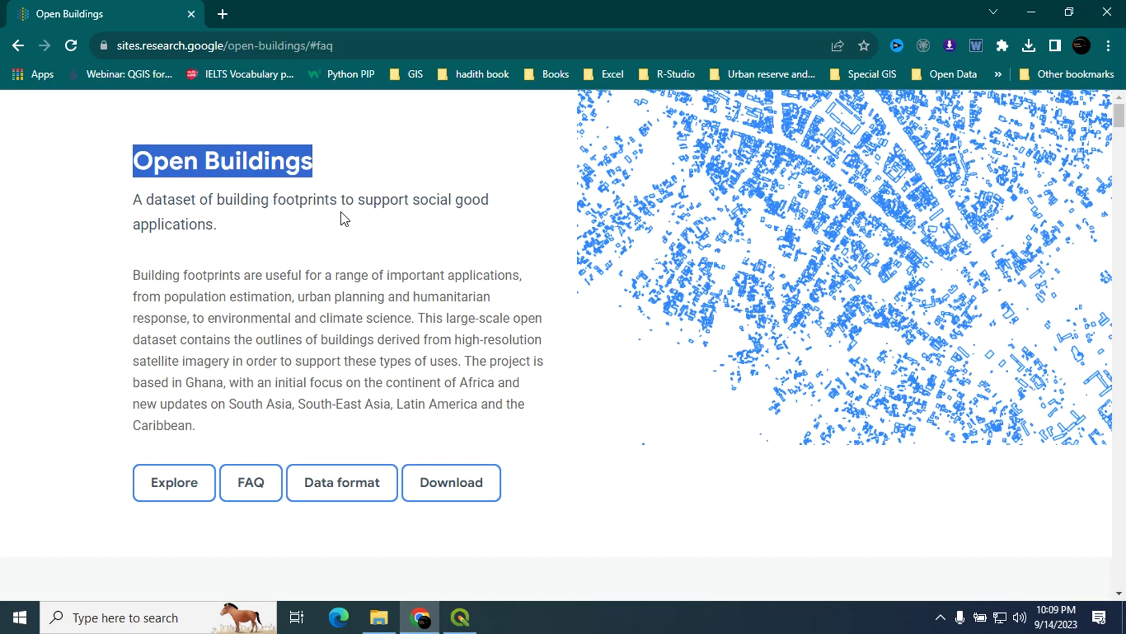
left_click(136, 291)
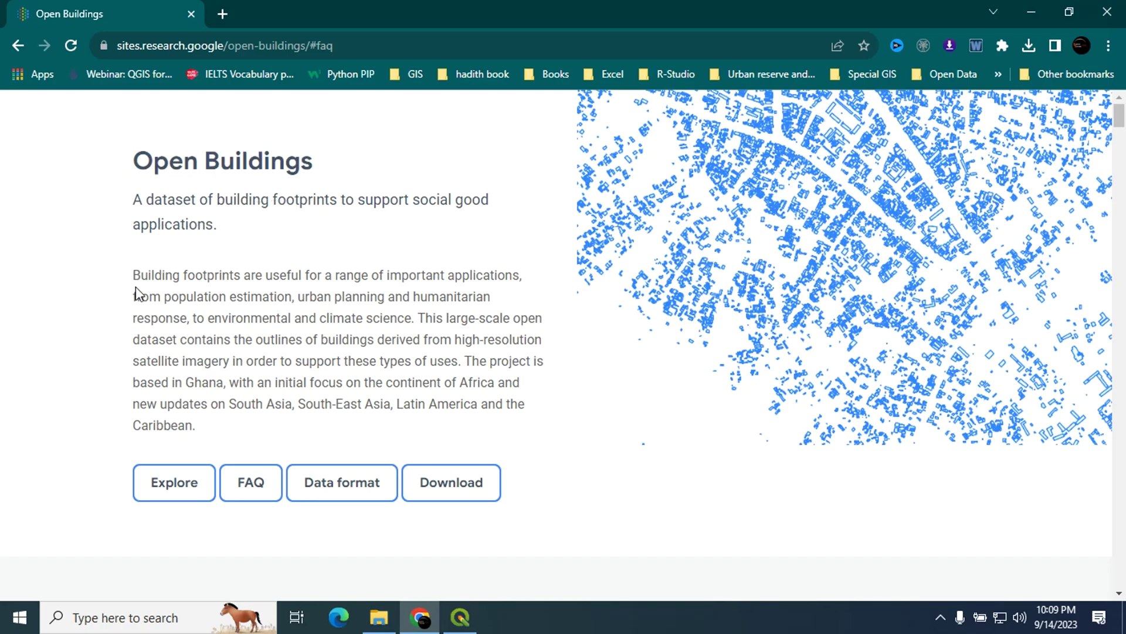
scroll(20, 353, "down", 5)
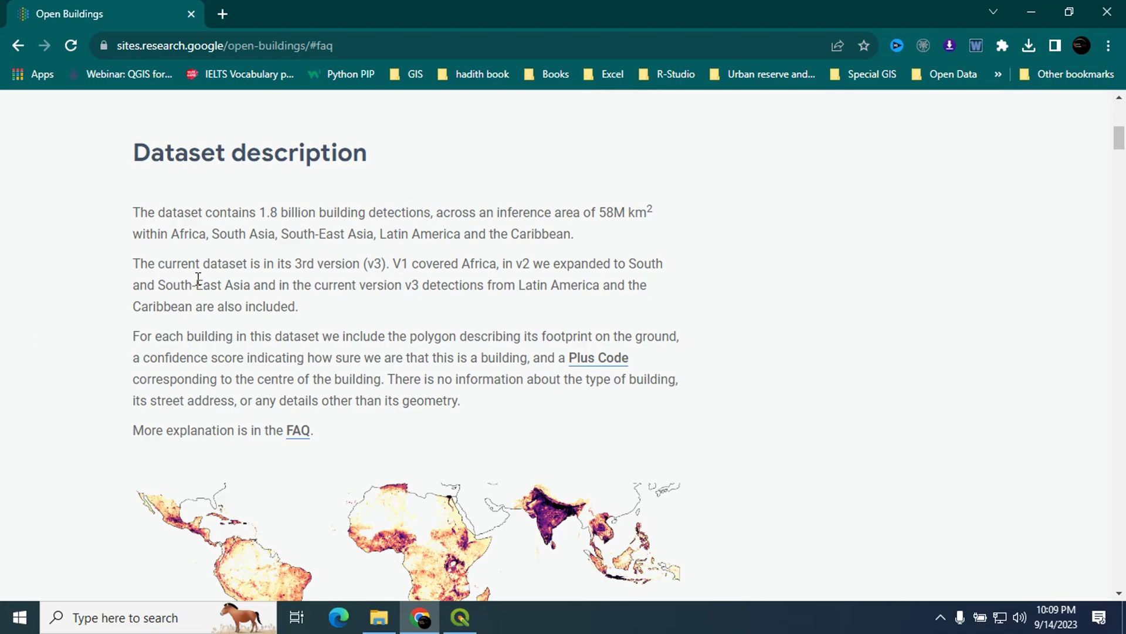
- Highlight the Uses of the data heading and its Population mapping, Humanitarian response and Statistical indicators items
left_click_drag(205, 264, 376, 264)
scroll(136, 168, "down", 5)
left_click_drag(147, 146, 257, 148)
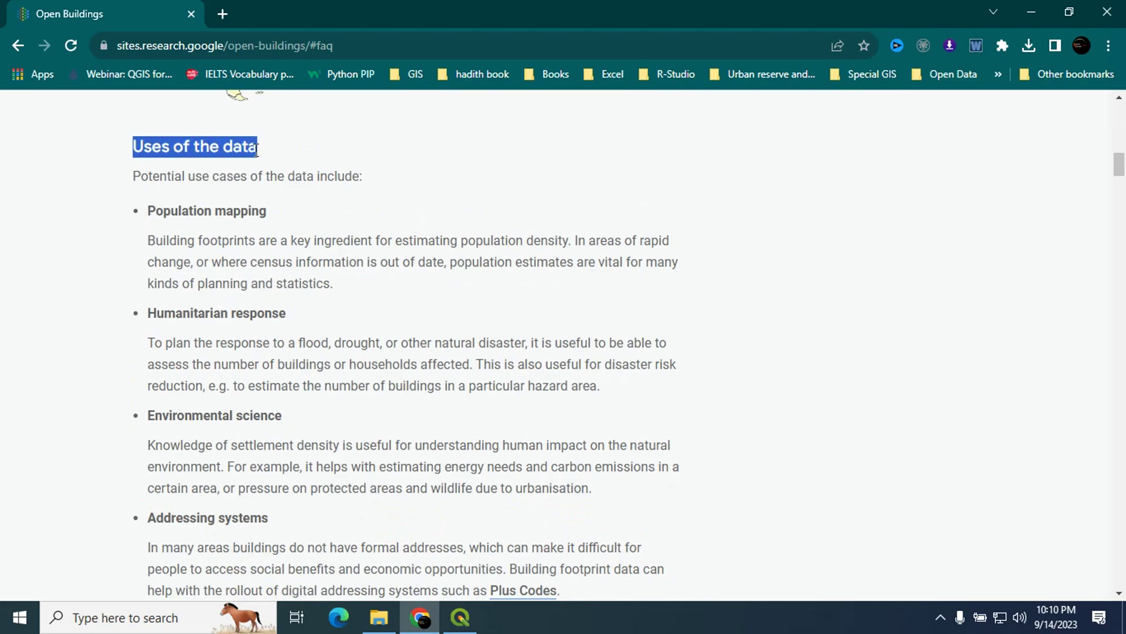
left_click_drag(148, 212, 259, 212)
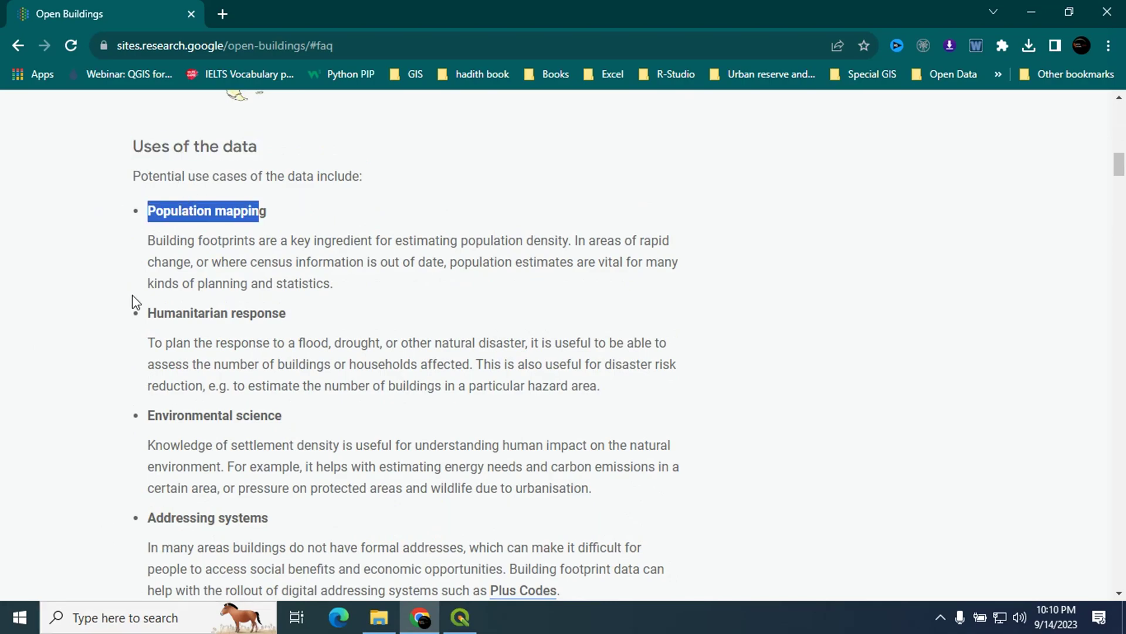
left_click(131, 221)
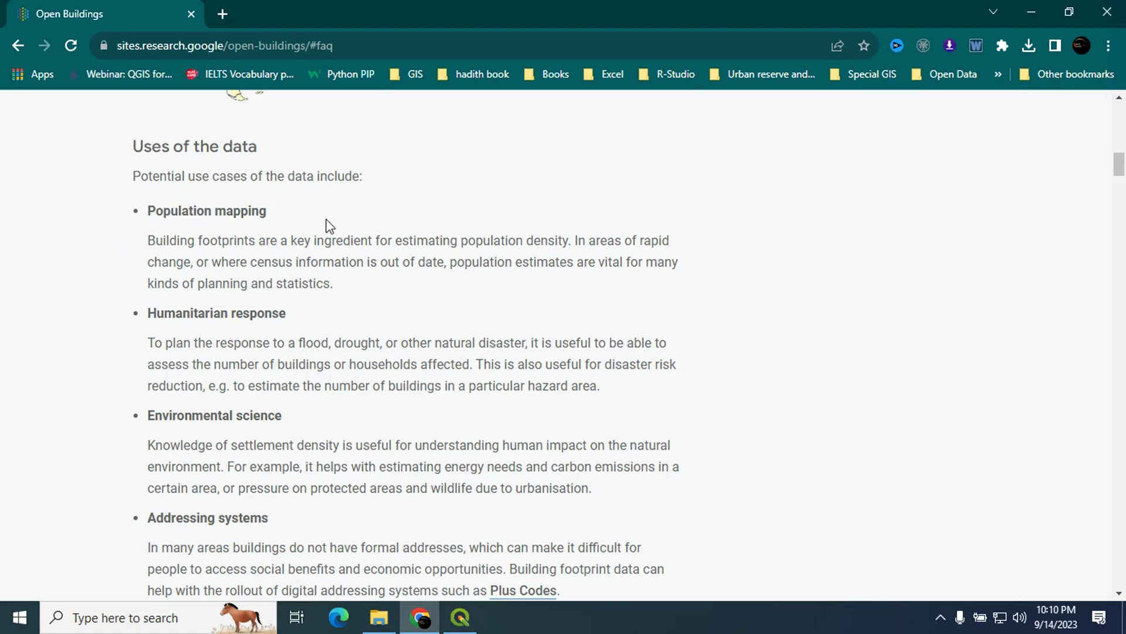
left_click_drag(175, 314, 274, 313)
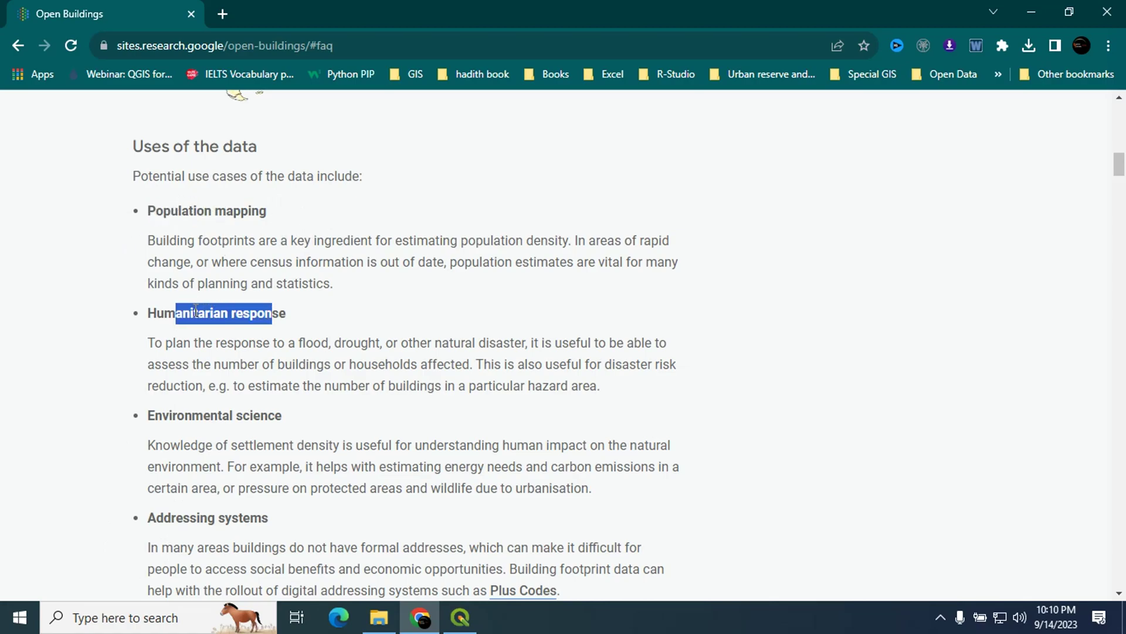
scroll(116, 416, "down", 1)
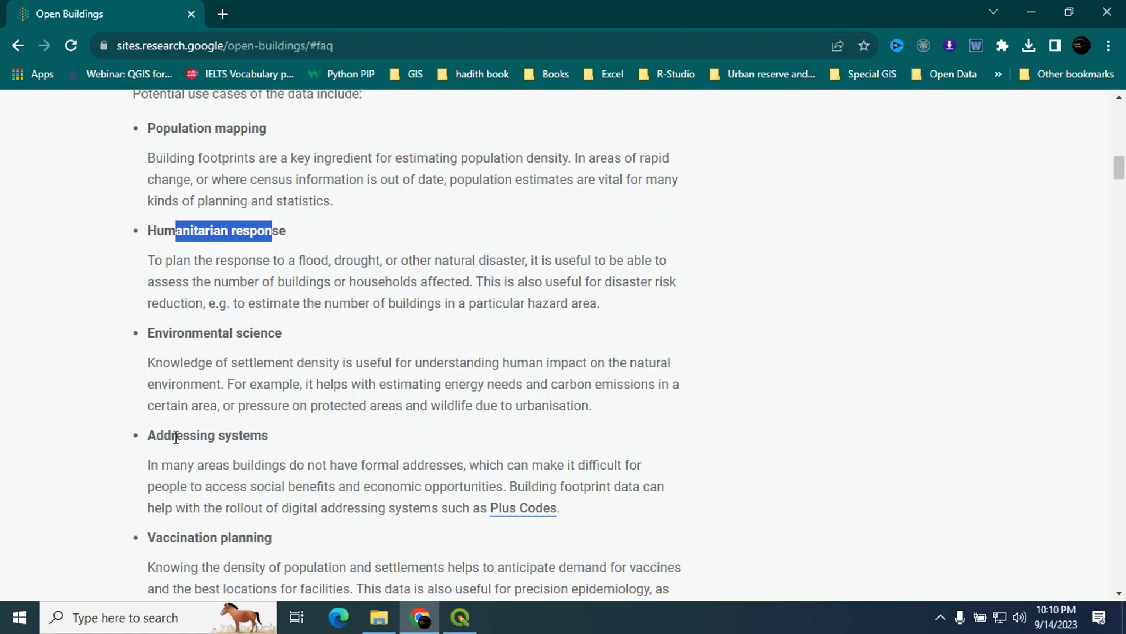
left_click_drag(176, 435, 262, 435)
scroll(95, 395, "down", 3)
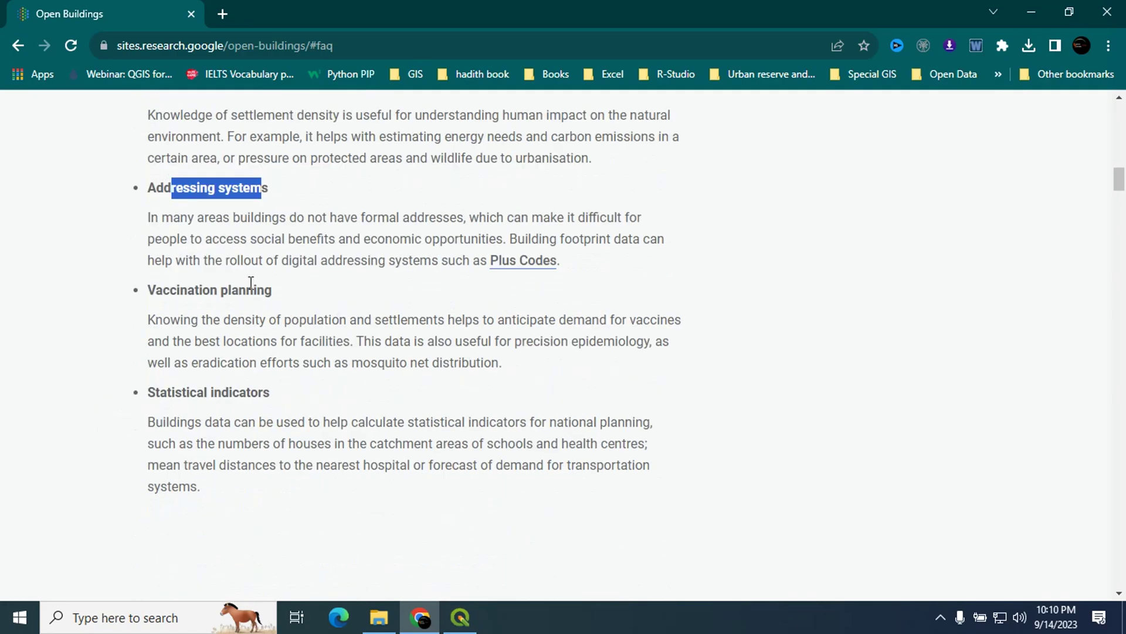
left_click_drag(176, 393, 265, 393)
scroll(75, 392, "down", 3)
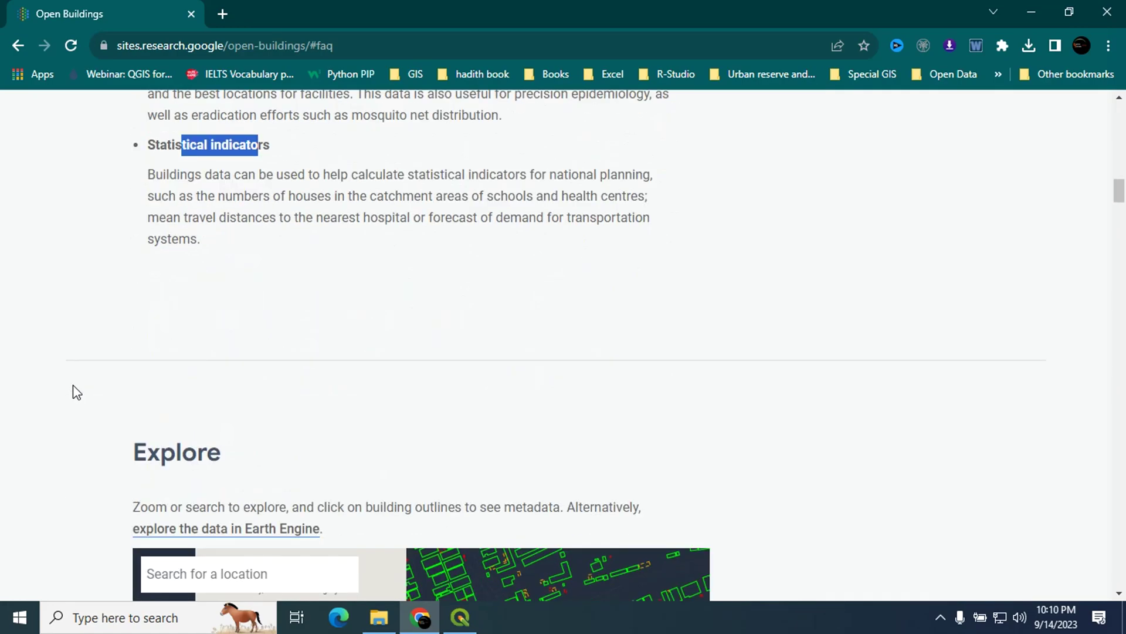
scroll(73, 385, "down", 5)
scroll(70, 385, "down", 2)
scroll(246, 457, "up", 3)
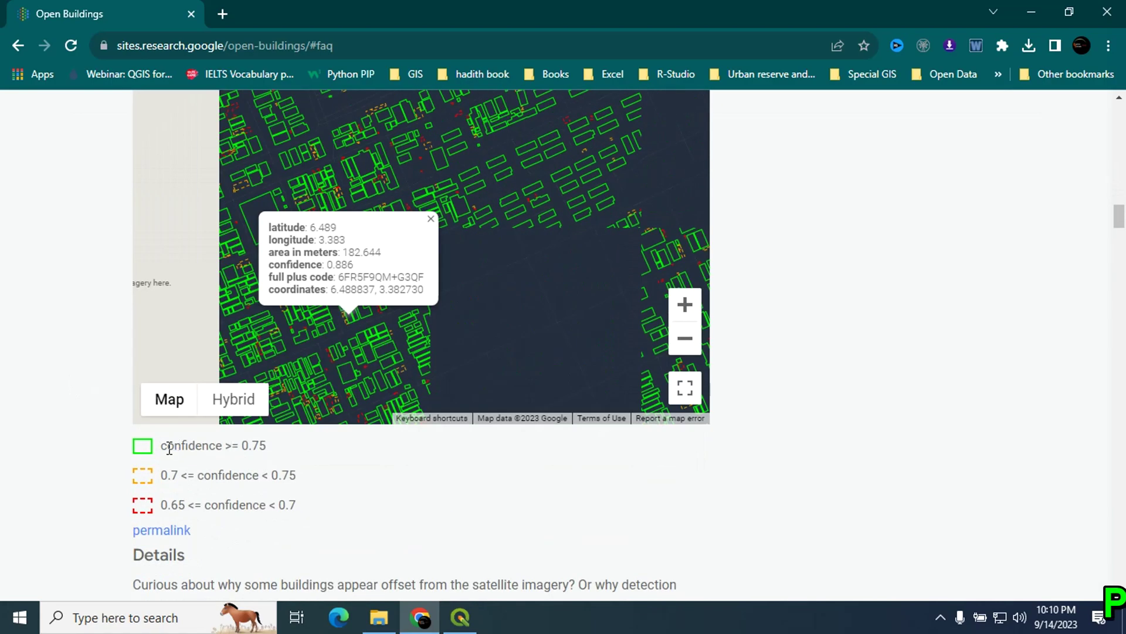
left_click_drag(160, 446, 274, 451)
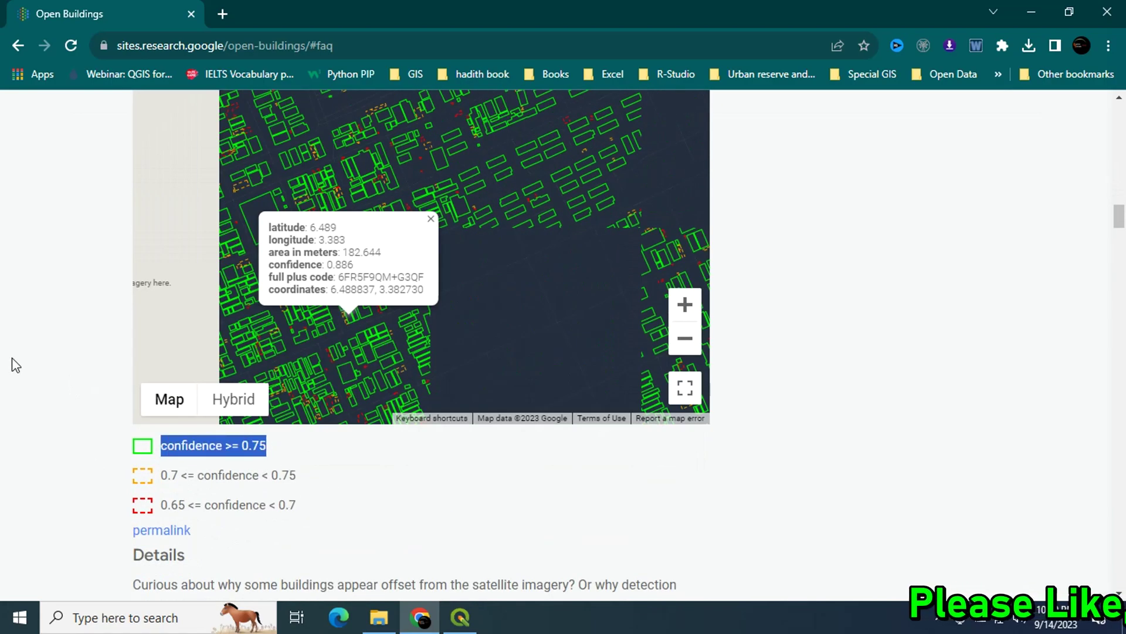
- Highlight the top confidence threshold and the lowest confidence range in the map legend
left_click(178, 449)
left_click_drag(160, 446, 264, 448)
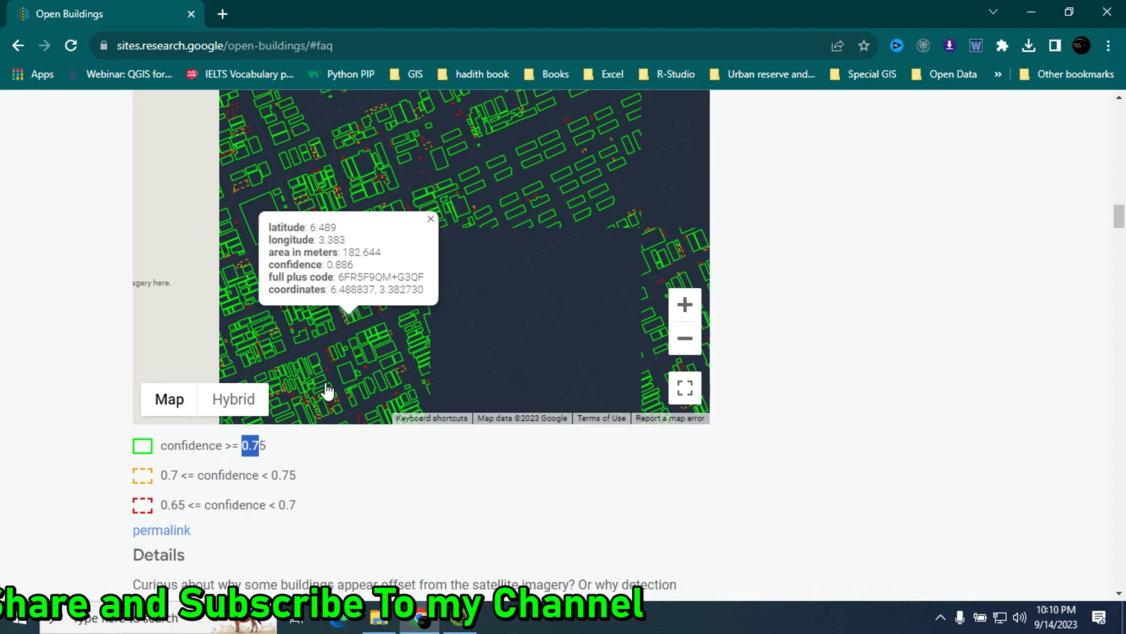
left_click_drag(176, 504, 275, 505)
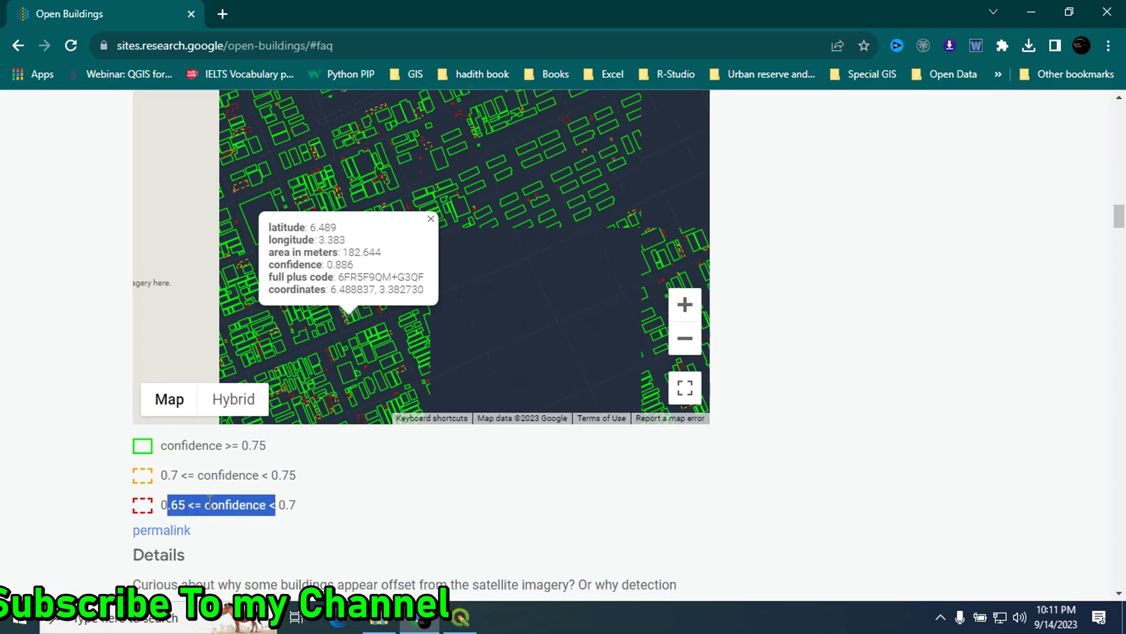
scroll(41, 468, "down", 4)
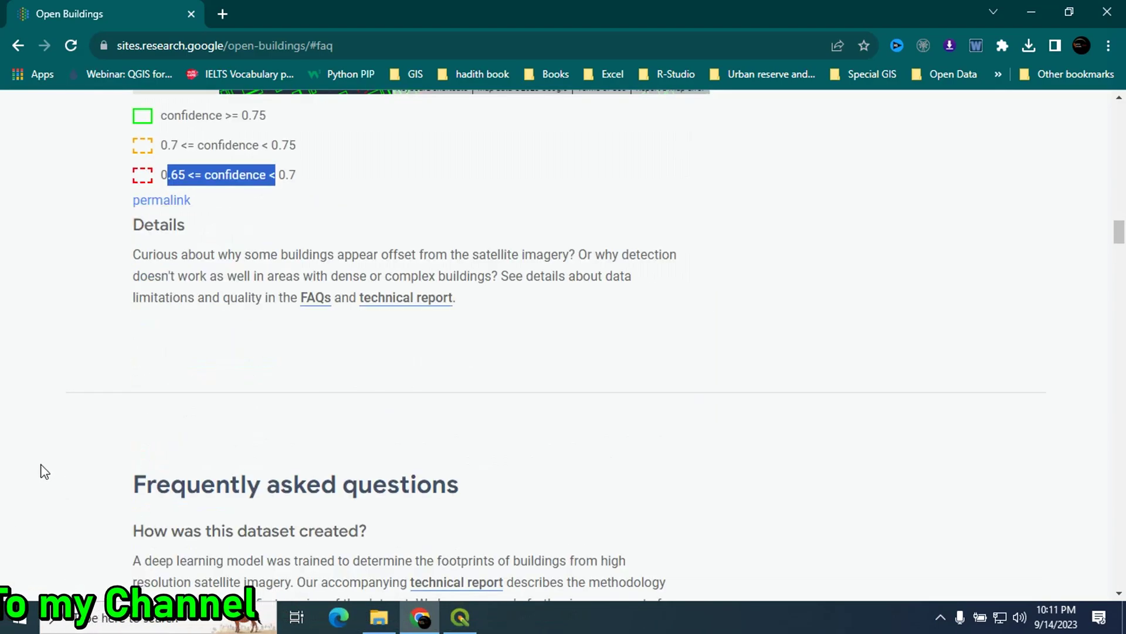
scroll(42, 472, "down", 4)
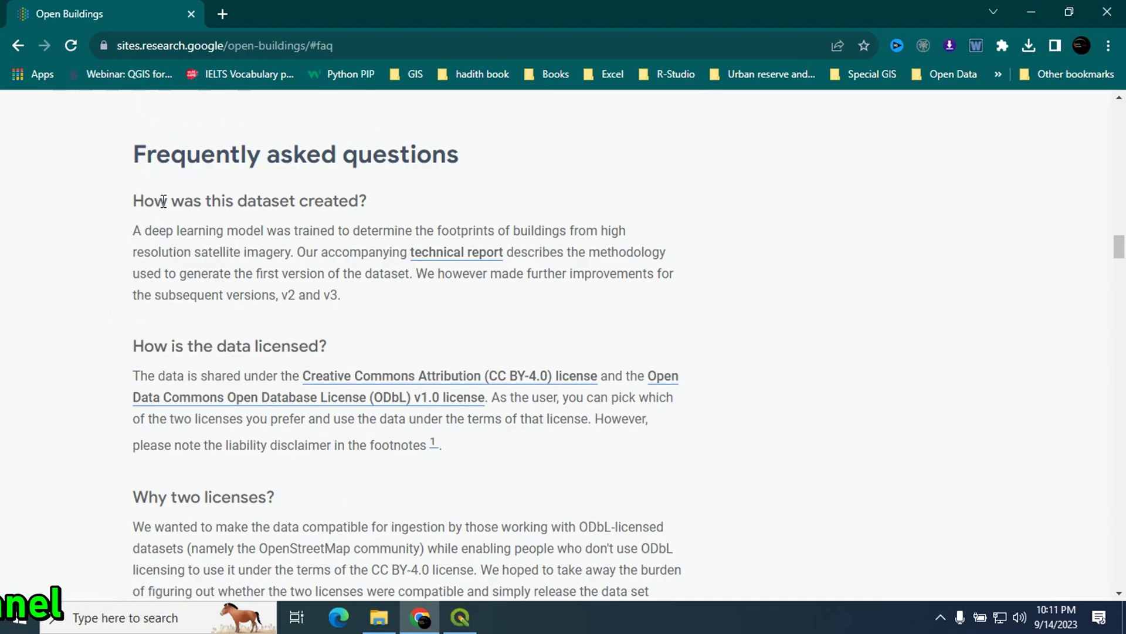
- Highlight the FAQ answer on dataset creation: deep learning model and satellite imagery
left_click_drag(168, 203, 396, 204)
mouse_move(176, 230)
left_mouse_down()
mouse_move(471, 229)
mouse_move(598, 245)
left_mouse_up()
left_click_drag(144, 253, 283, 254)
scroll(97, 305, "down", 2)
left_click_drag(169, 182, 260, 183)
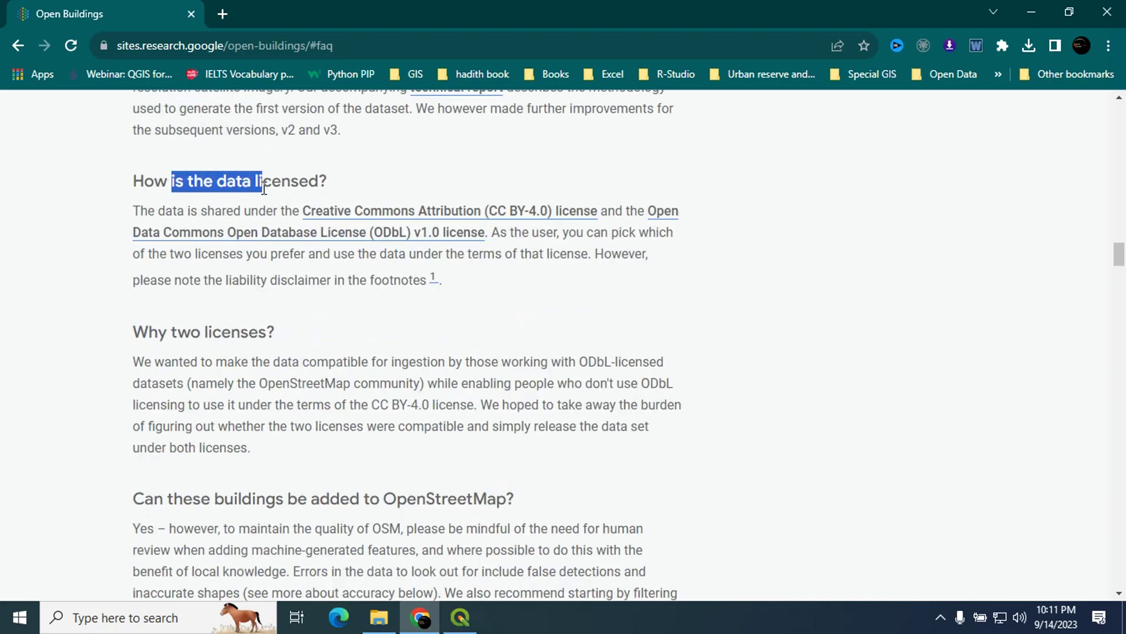
scroll(101, 277, "up", 1)
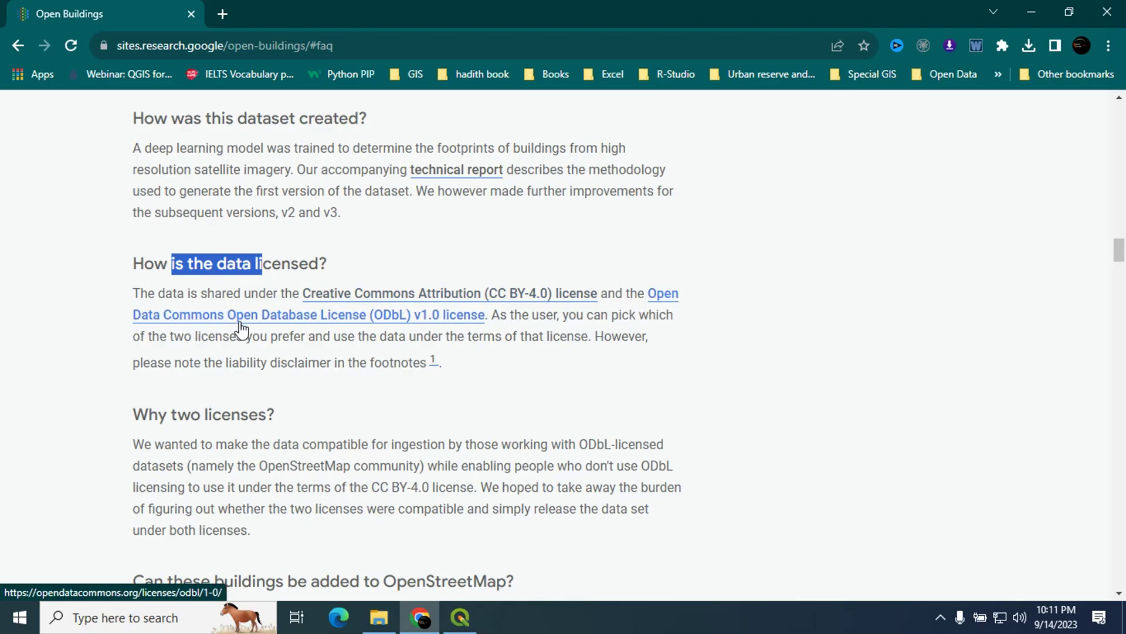
scroll(453, 327, "down", 1)
left_click_drag(522, 232, 651, 234)
- Highlight the dual-license explanation and the listed causes of detection errors with built structures
left_click_drag(148, 254, 210, 256)
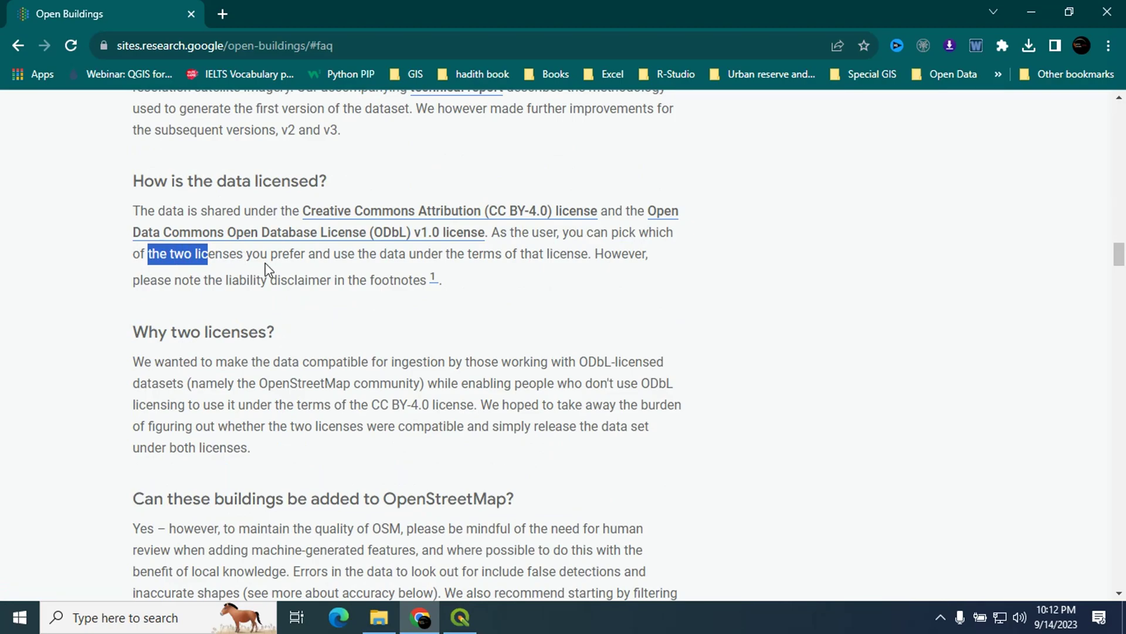
left_click_drag(286, 258, 343, 256)
scroll(279, 264, "down", 10)
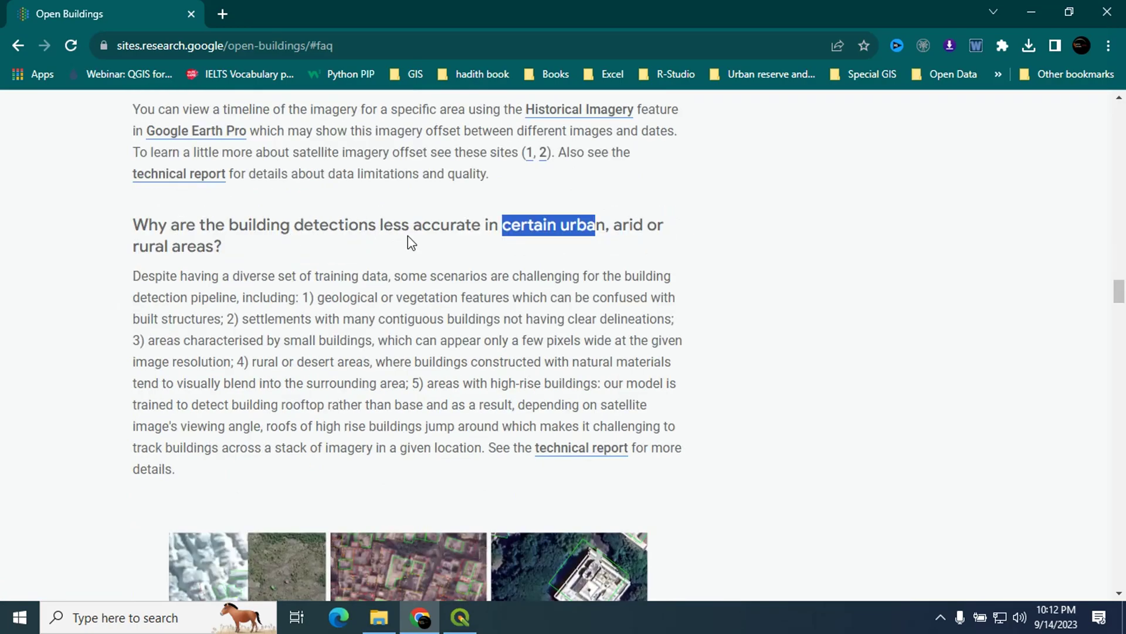
left_click(151, 250)
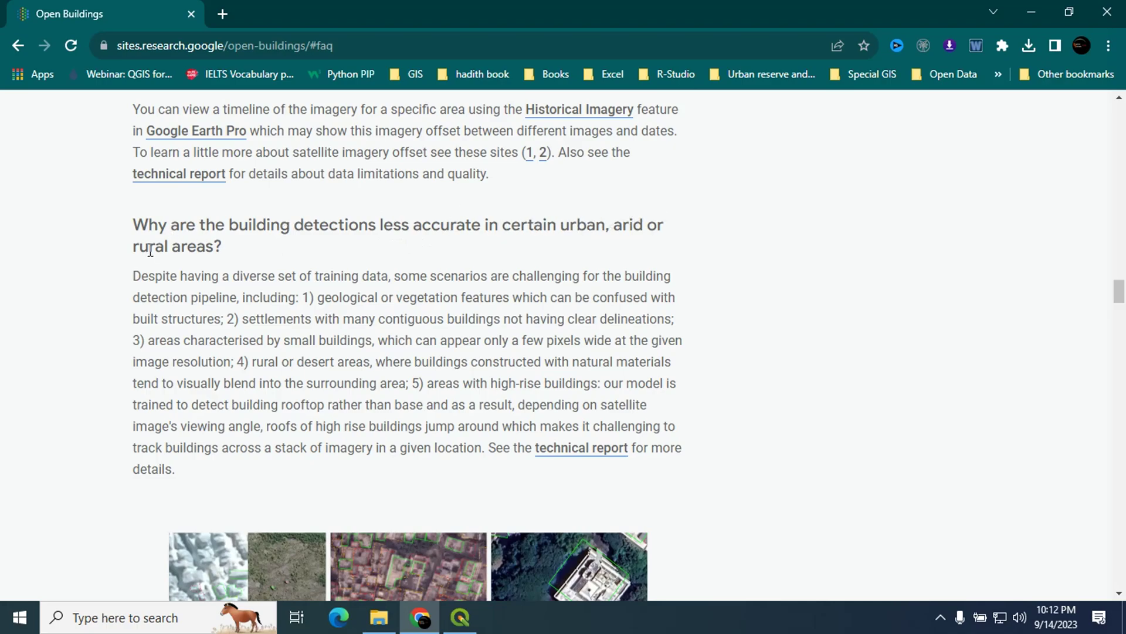
mouse_move(350, 298)
left_mouse_down()
mouse_move(295, 298)
mouse_move(367, 297)
left_mouse_up()
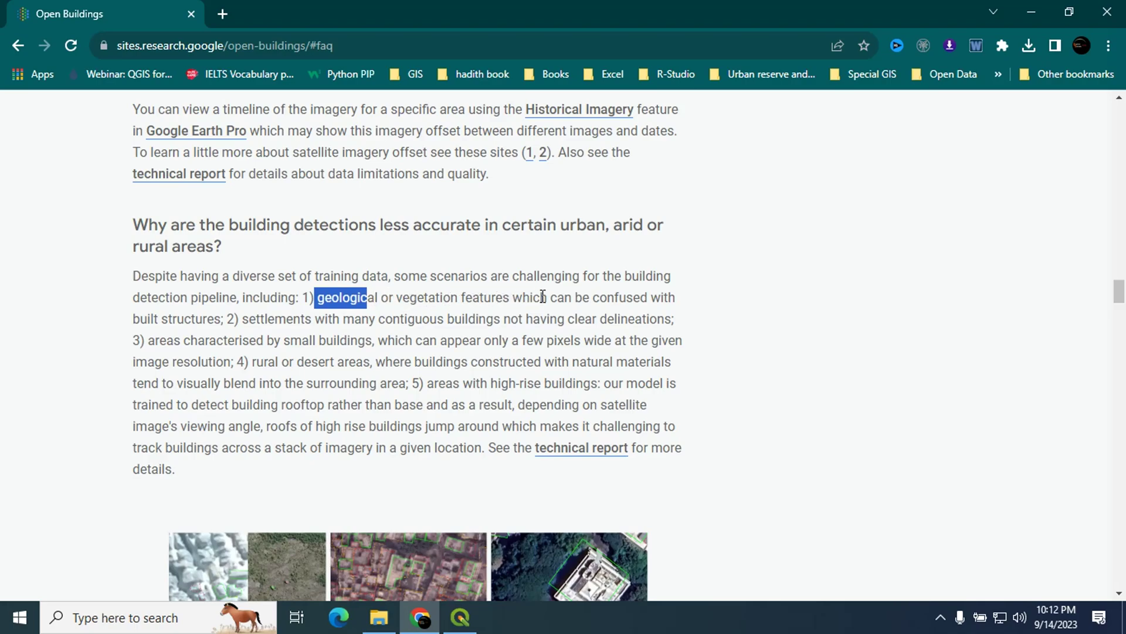
mouse_move(156, 318)
left_mouse_down()
mouse_move(222, 322)
mouse_move(471, 403)
left_mouse_up()
scroll(471, 404, "down", 3)
scroll(58, 343, "down", 3)
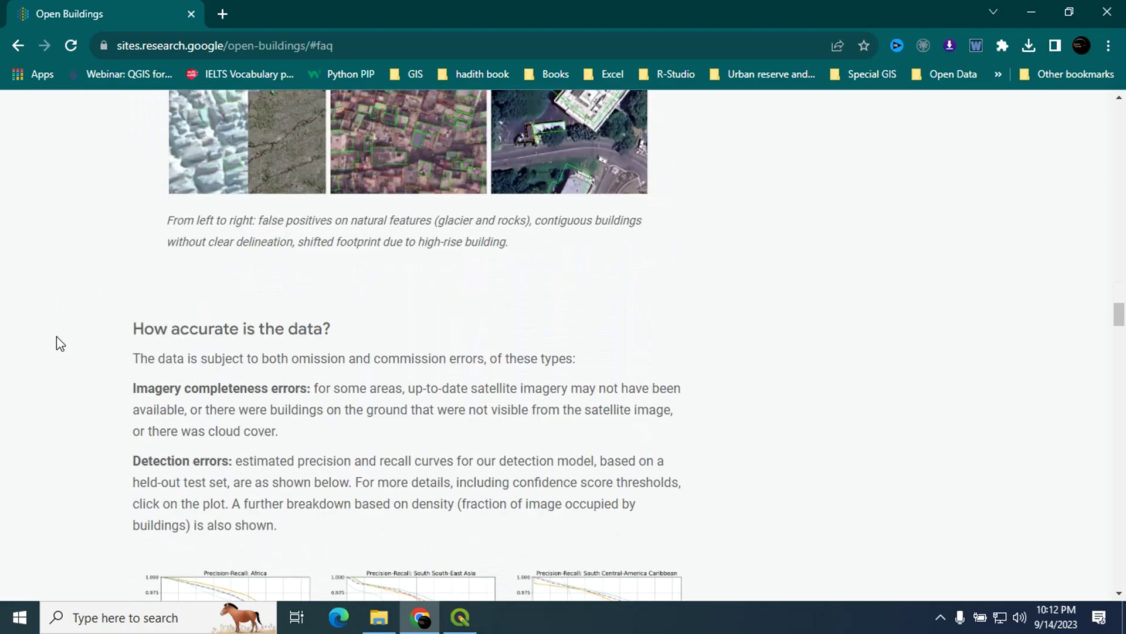
scroll(180, 356, "down", 5)
- Highlight the data access options (CSV files, Earth Engine asset) and open the catalog page in a new tab
left_click_drag(180, 356, 200, 357)
left_click_drag(274, 356, 359, 362)
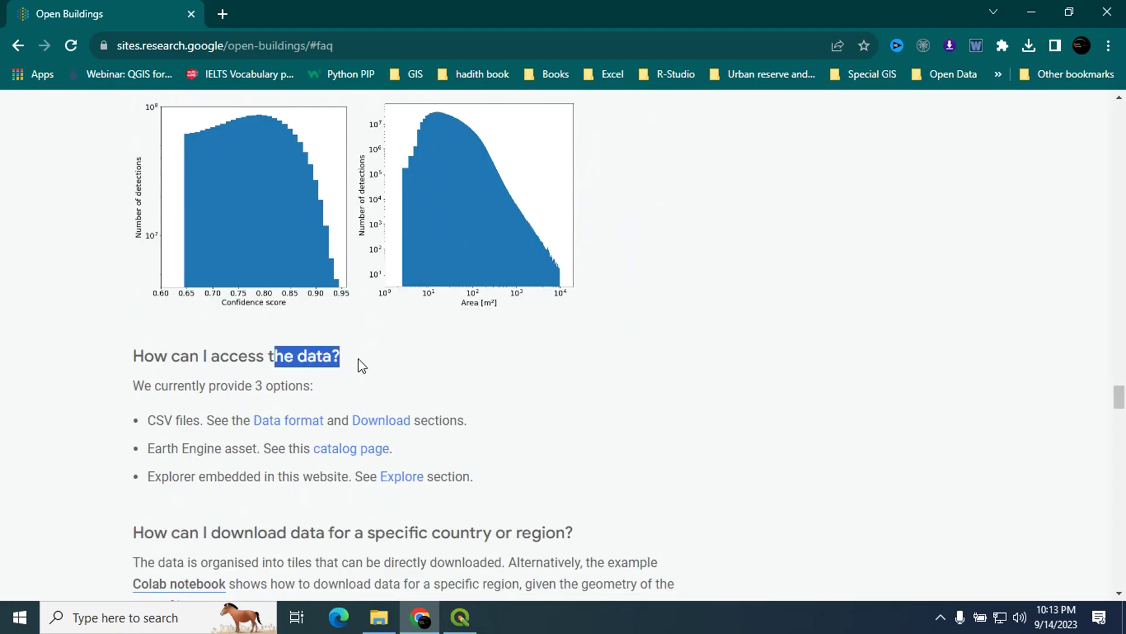
left_click_drag(254, 385, 329, 389)
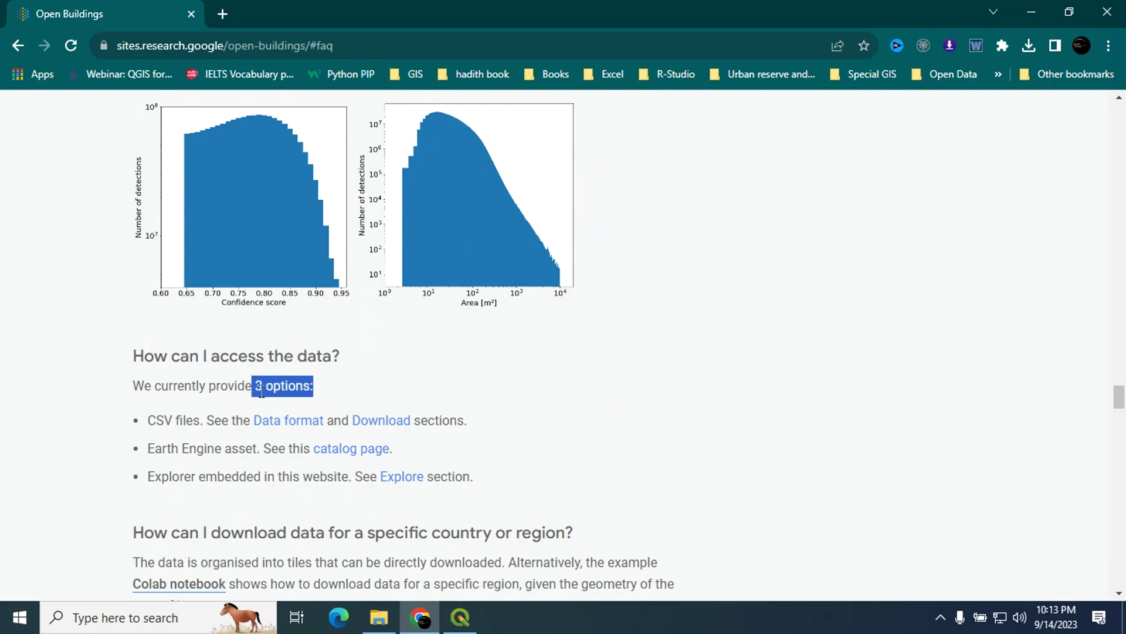
left_click_drag(148, 421, 203, 423)
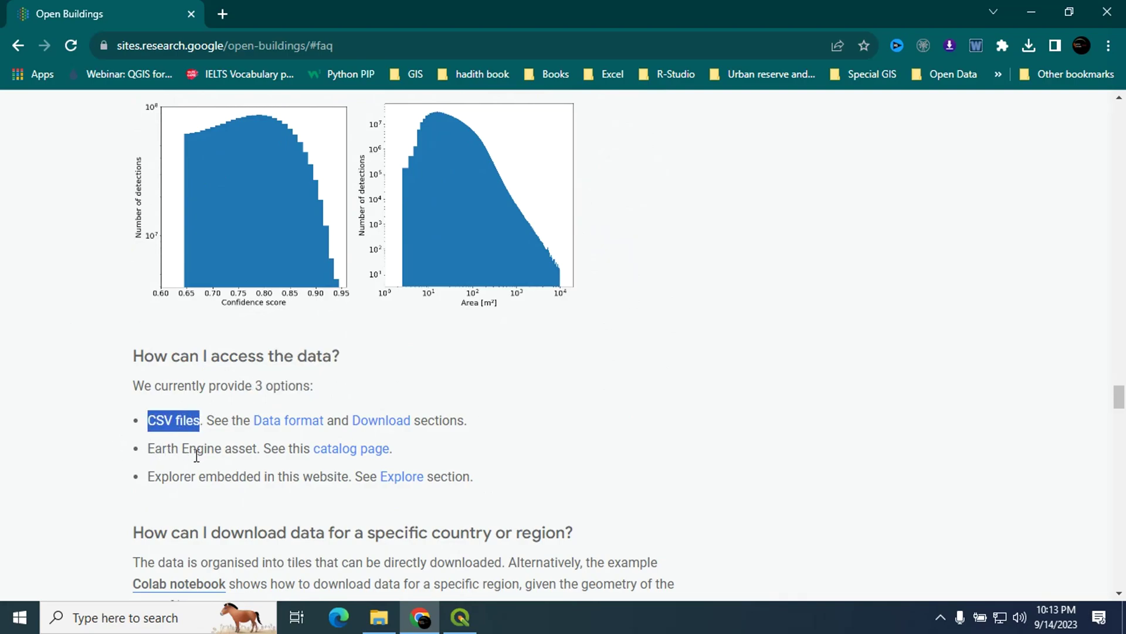
left_click_drag(164, 451, 254, 451)
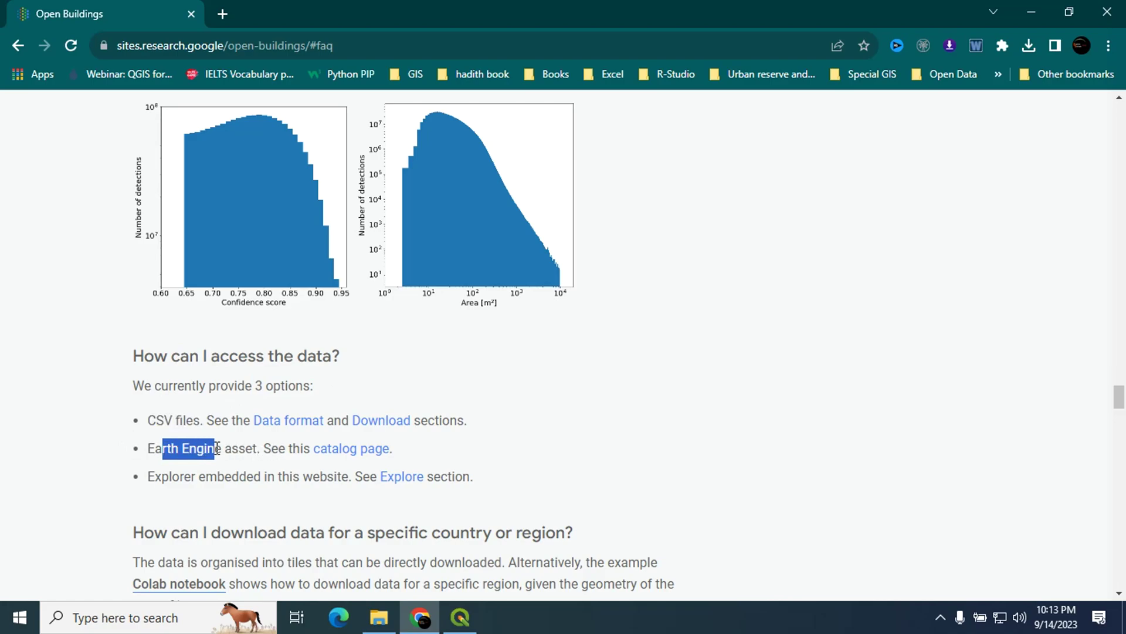
right_click(352, 462)
left_click(354, 466)
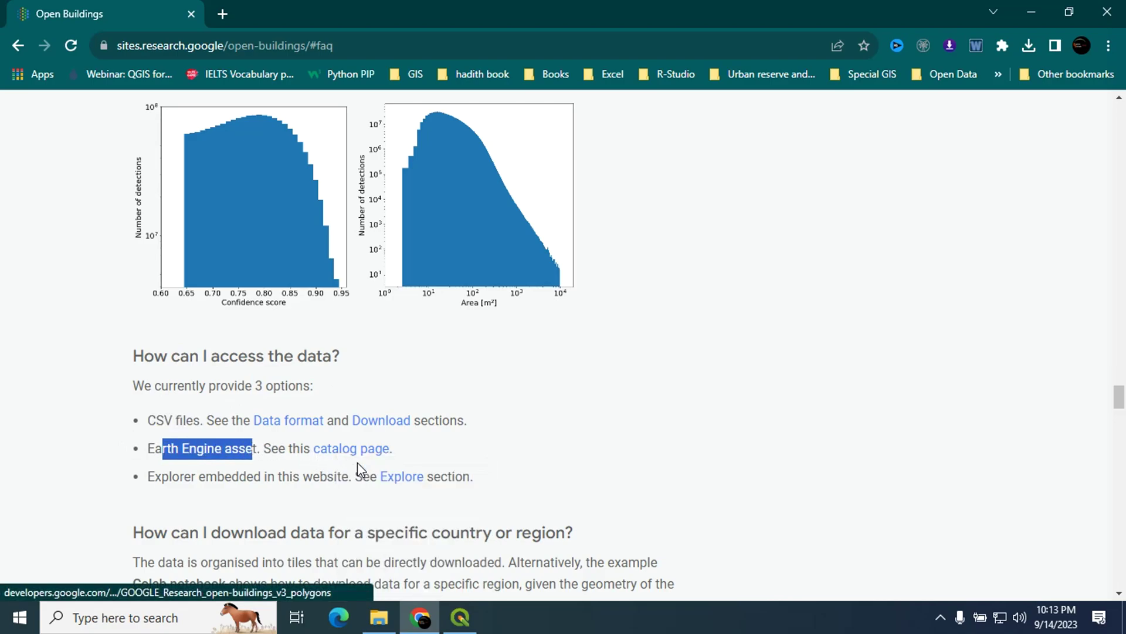
- Highlight the 50 cm satellite imagery sentence in the Earth Engine catalog, then return to the FAQ page
left_click(264, 13)
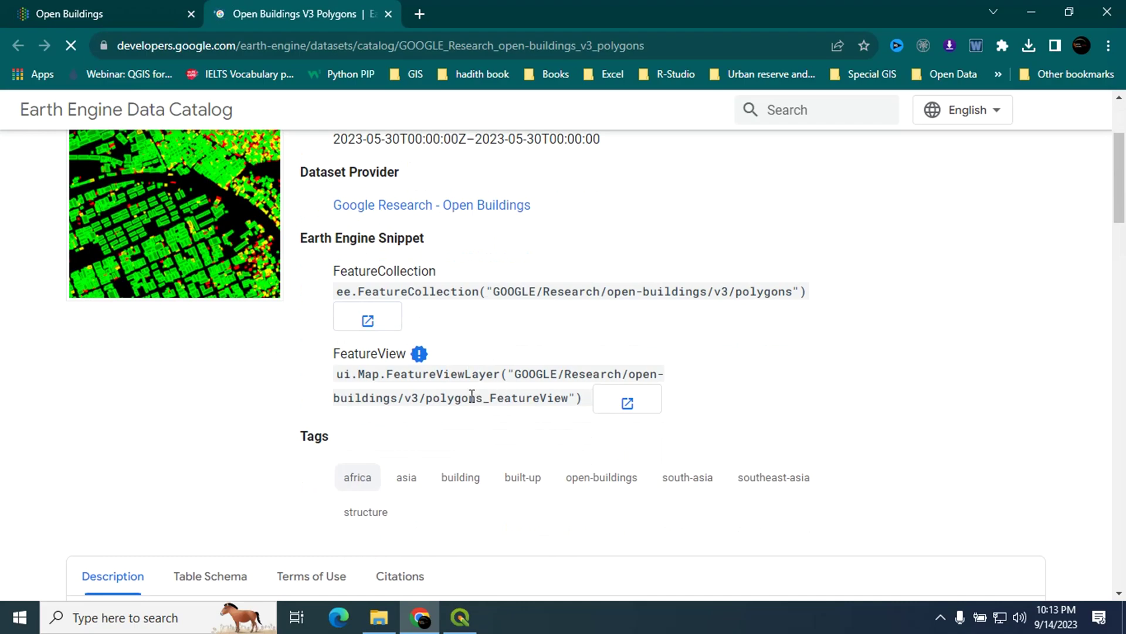
scroll(238, 391, "down", 5)
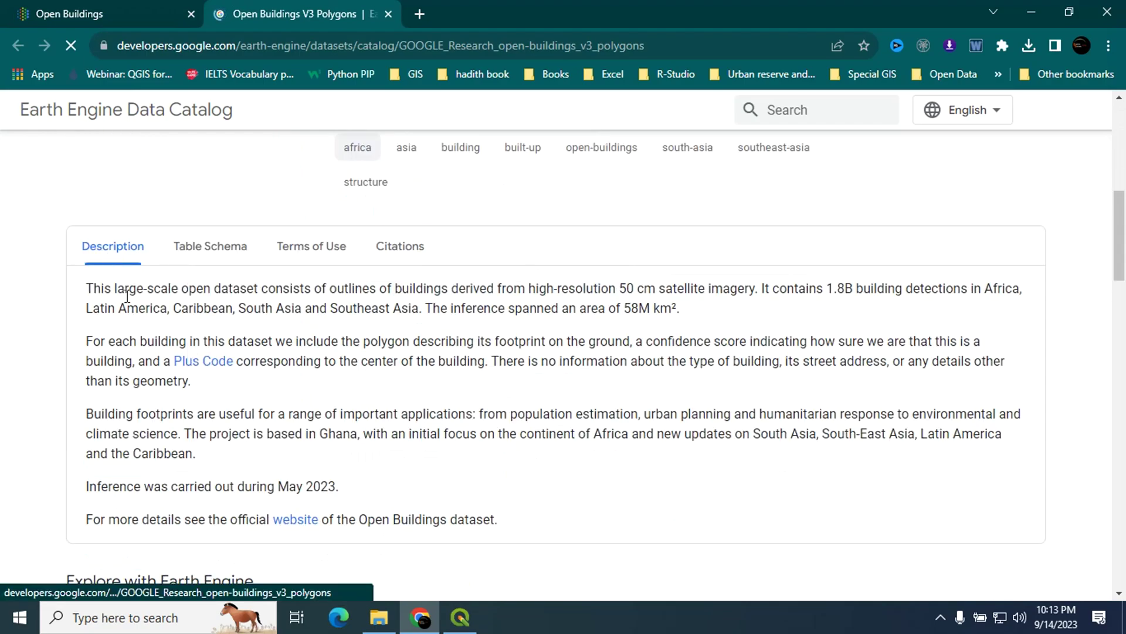
left_click_drag(510, 291, 720, 289)
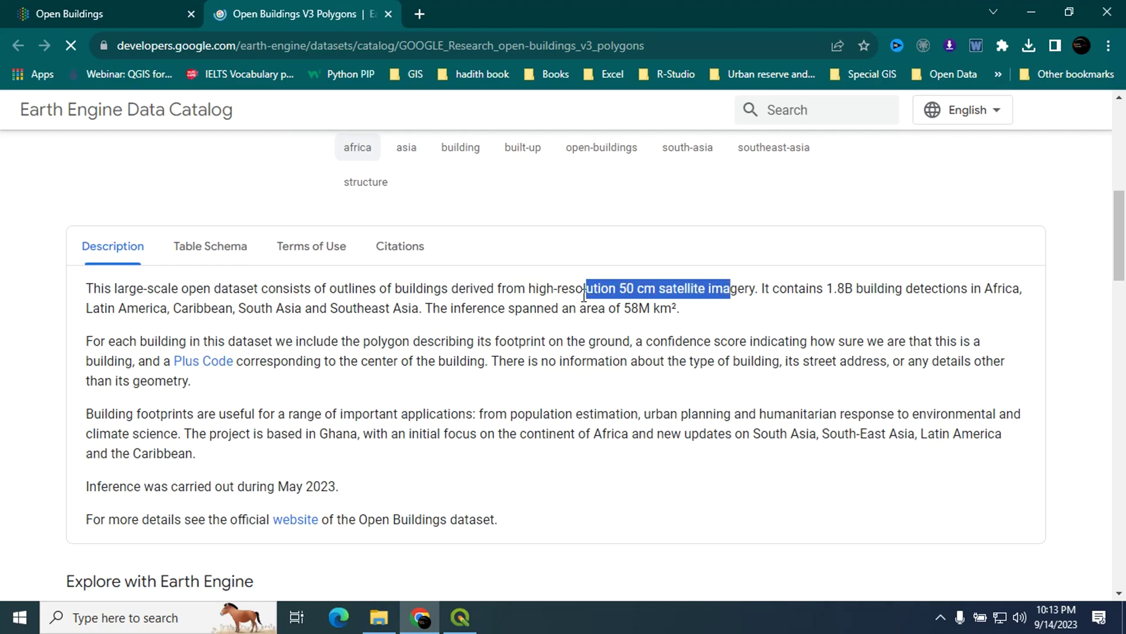
left_click(617, 293)
left_click_drag(621, 288, 758, 289)
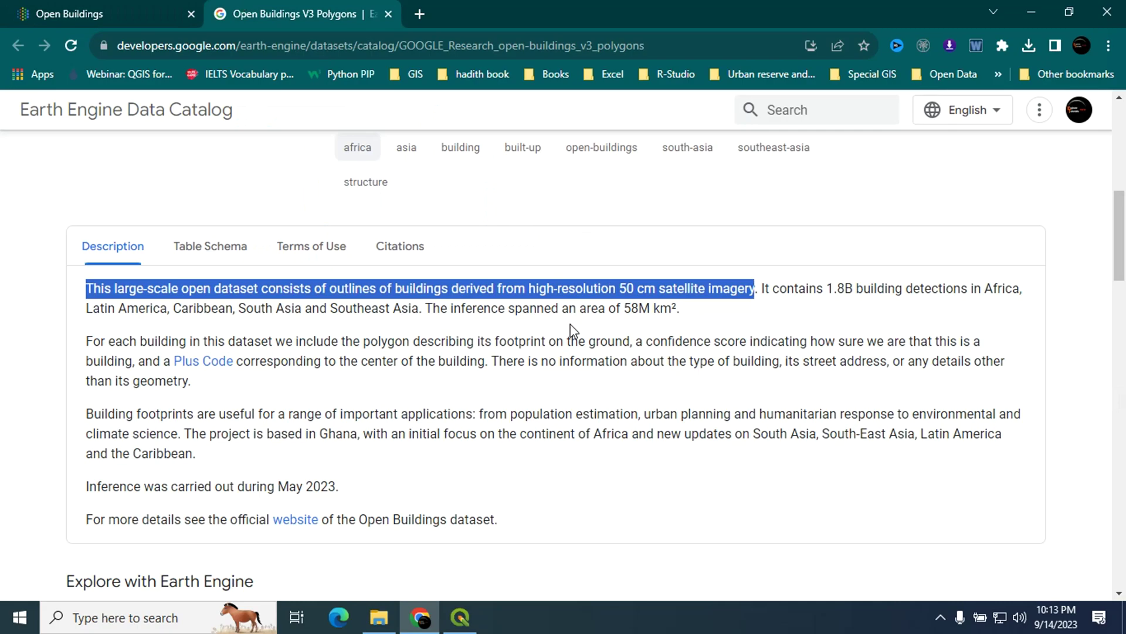
left_click(76, 4)
scroll(185, 253, "down", 10)
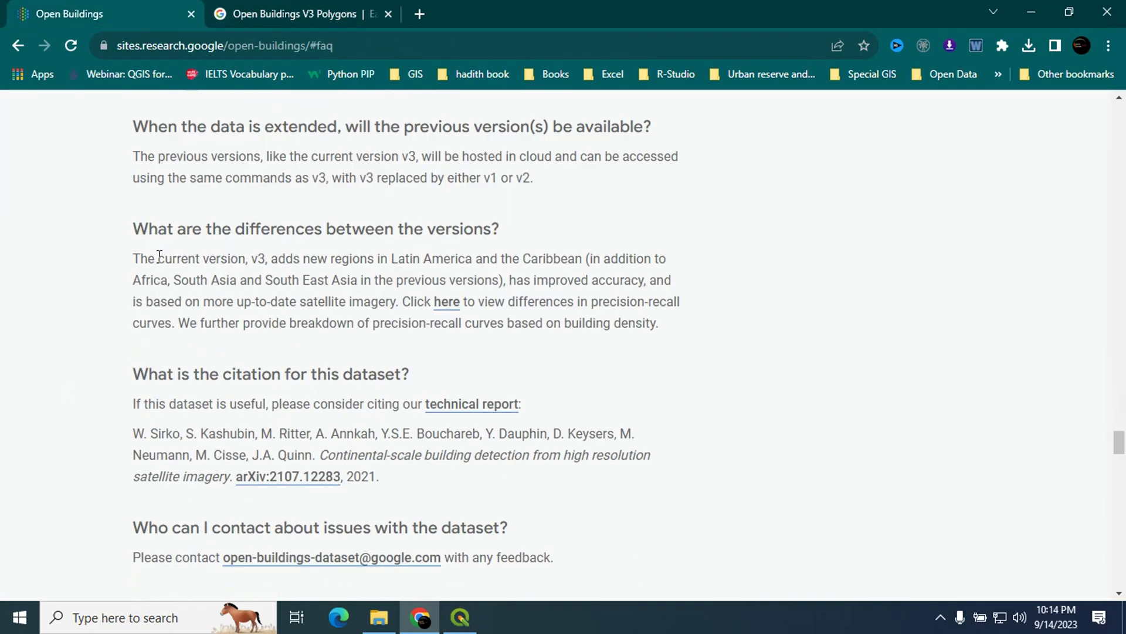
left_click_drag(161, 260, 385, 264)
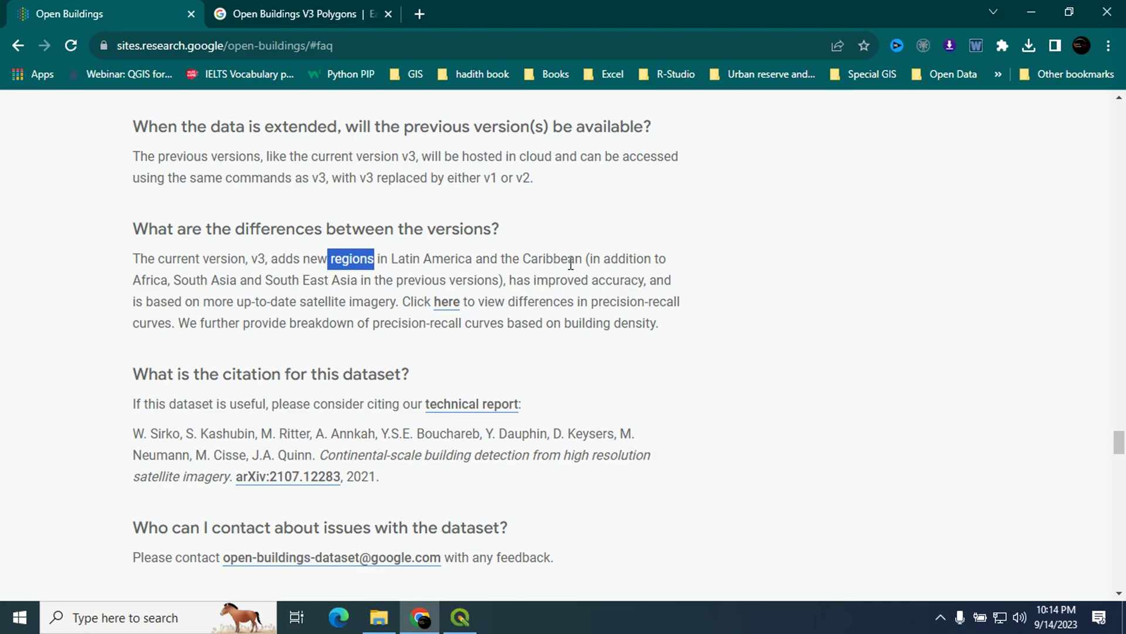
left_click_drag(536, 280, 657, 279)
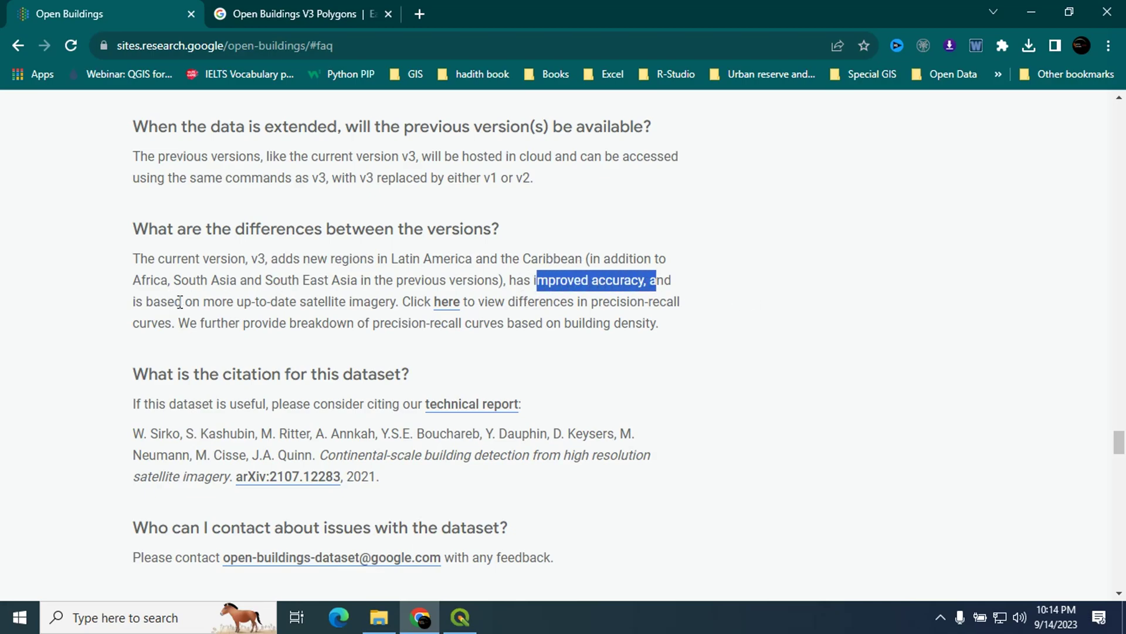
left_click_drag(251, 303, 393, 303)
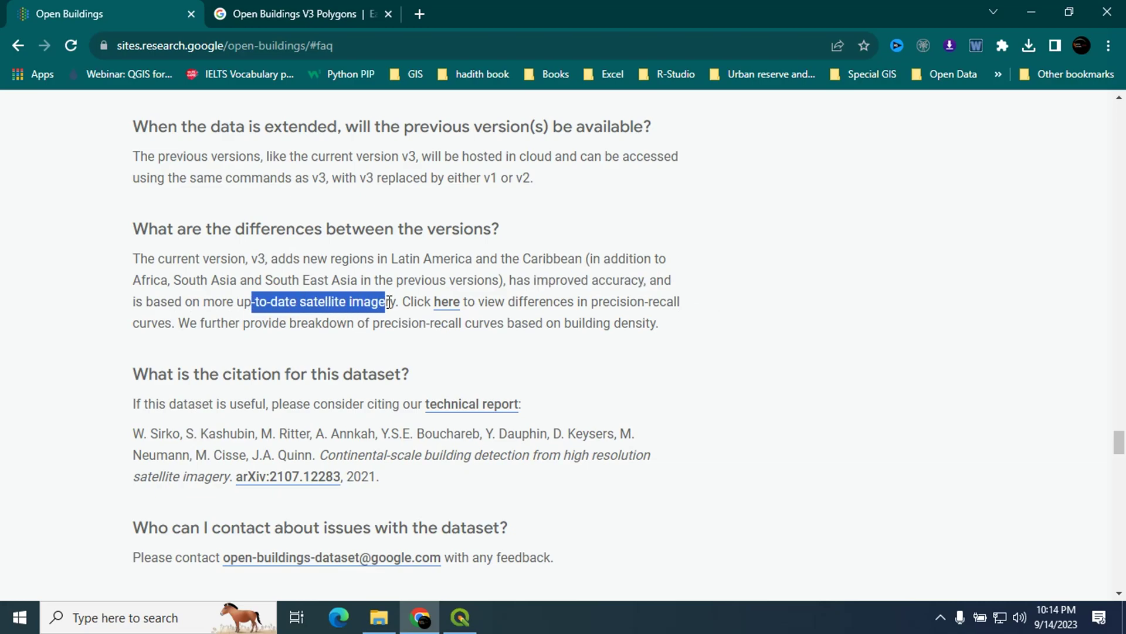
scroll(132, 236, "down", 2)
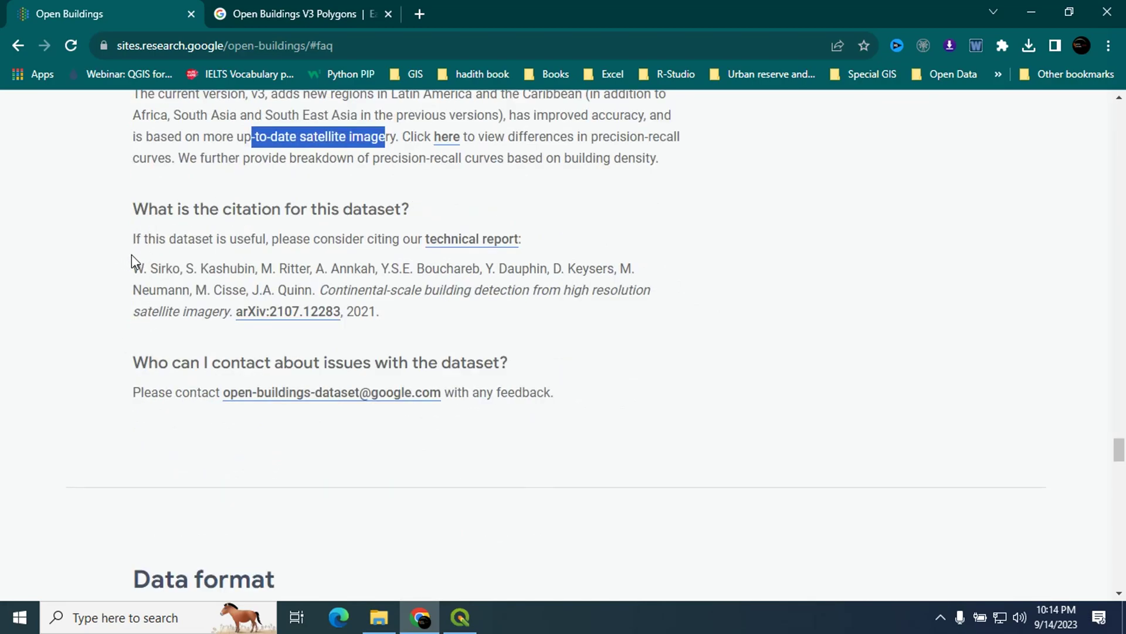
left_click_drag(132, 264, 406, 308)
left_click(104, 282)
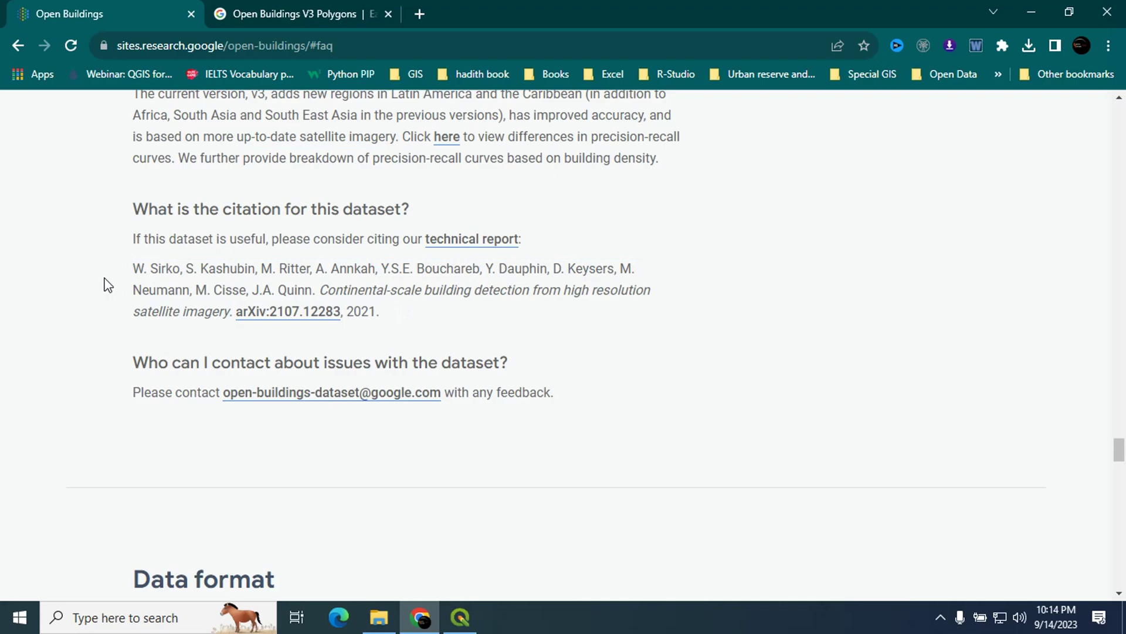
scroll(32, 332, "down", 5)
- Highlight 'points' in the heading and 'building polygons' in the Data format intro
double_click(329, 272)
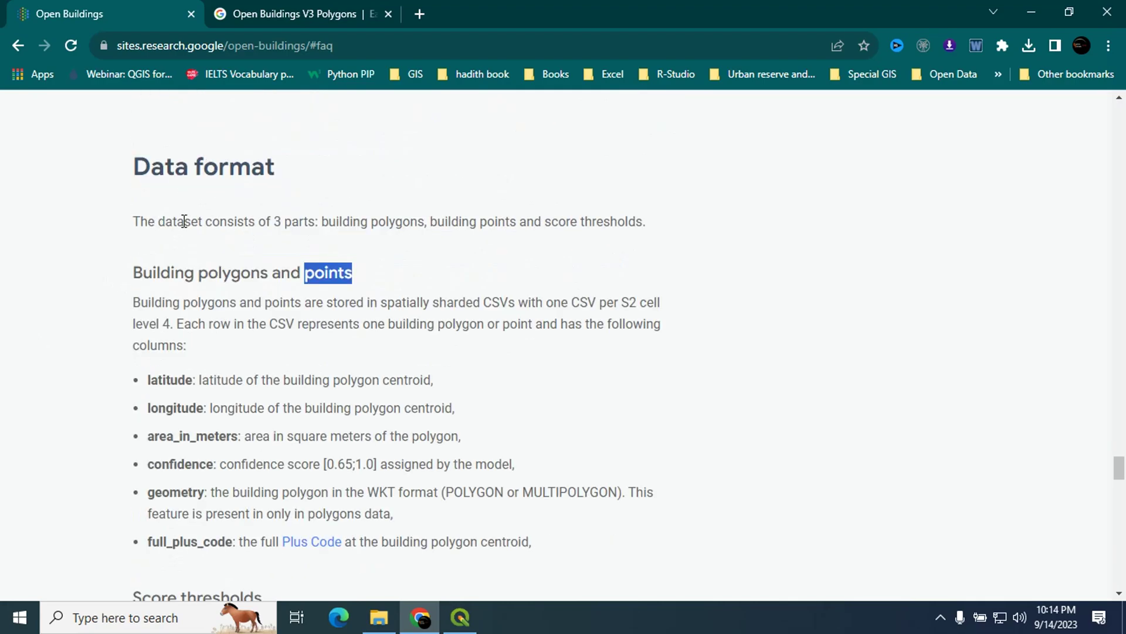
left_click(290, 223)
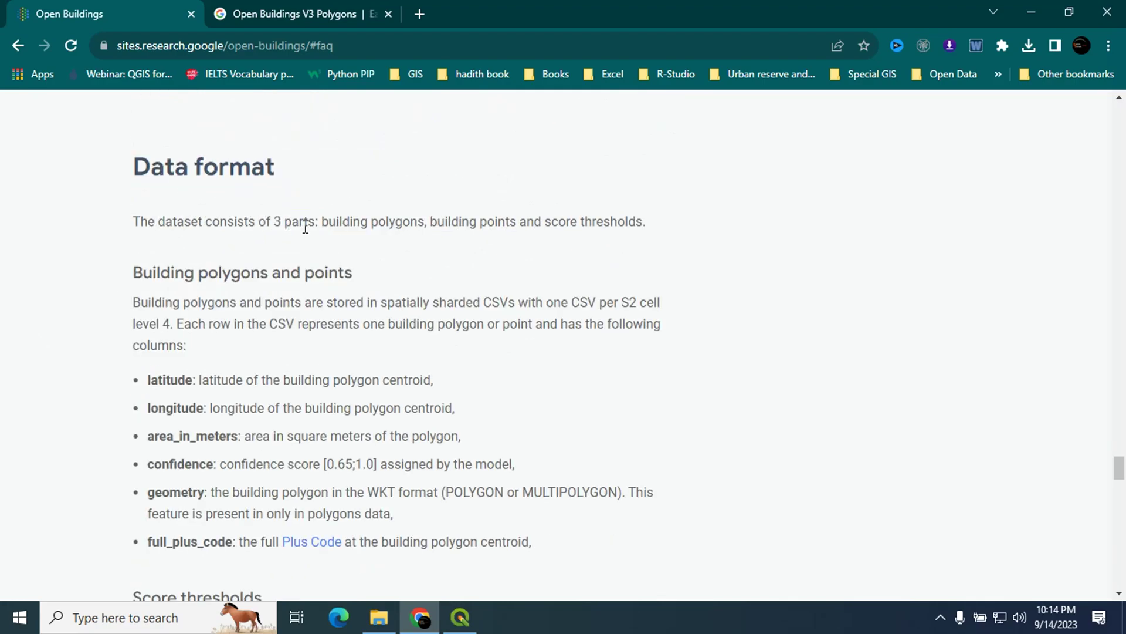
left_click_drag(321, 221, 641, 225)
left_click(438, 222)
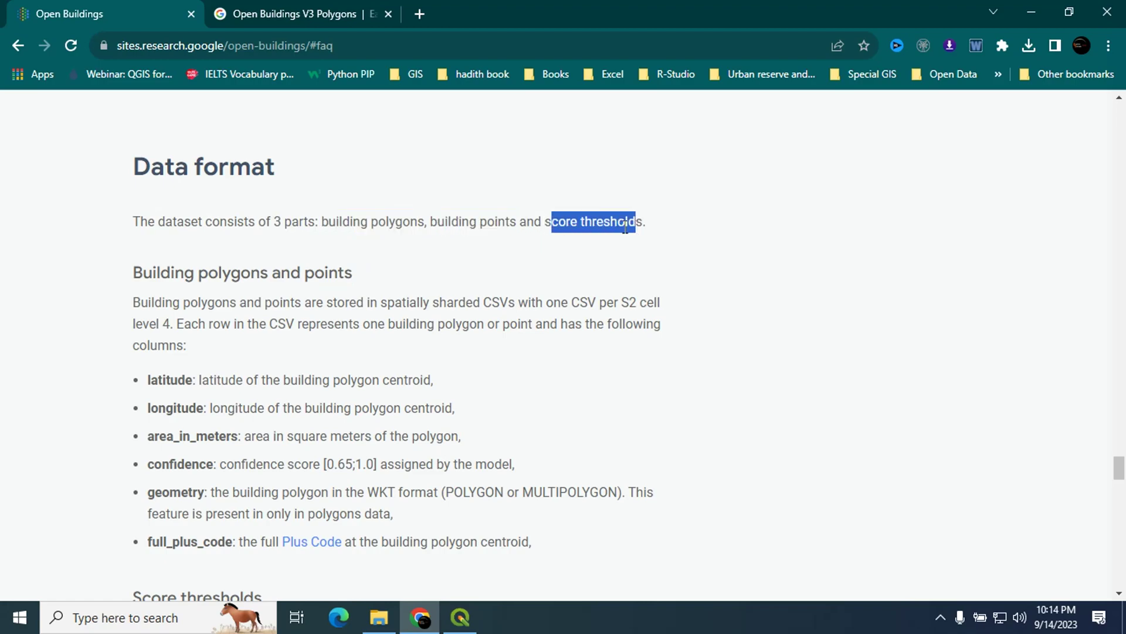
scroll(105, 268, "down", 1)
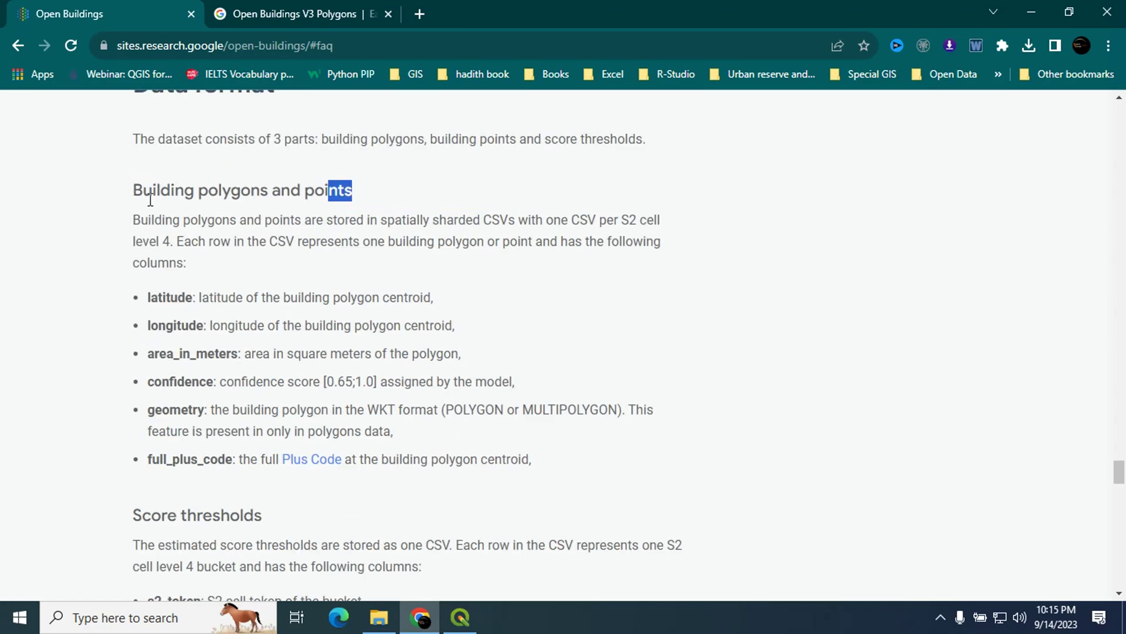
- Highlight the CSV column names latitude, longitude, area_in_meters and confidence
left_click_drag(149, 299, 210, 431)
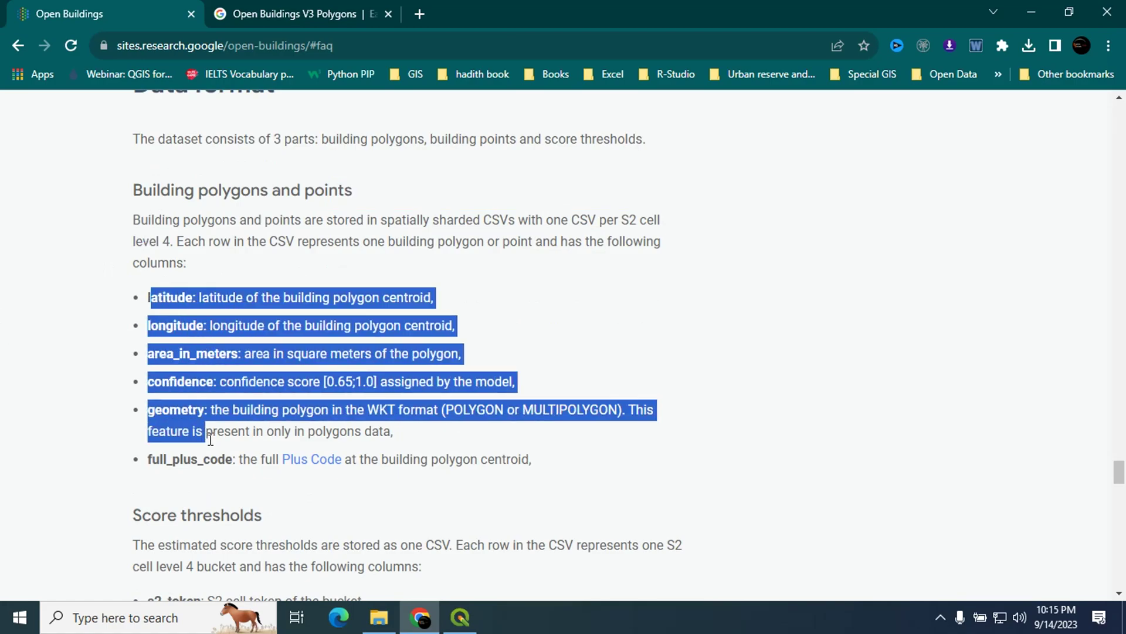
left_click_drag(150, 298, 231, 297)
mouse_move(148, 326)
left_mouse_down()
mouse_move(200, 328)
mouse_move(188, 298)
left_mouse_up()
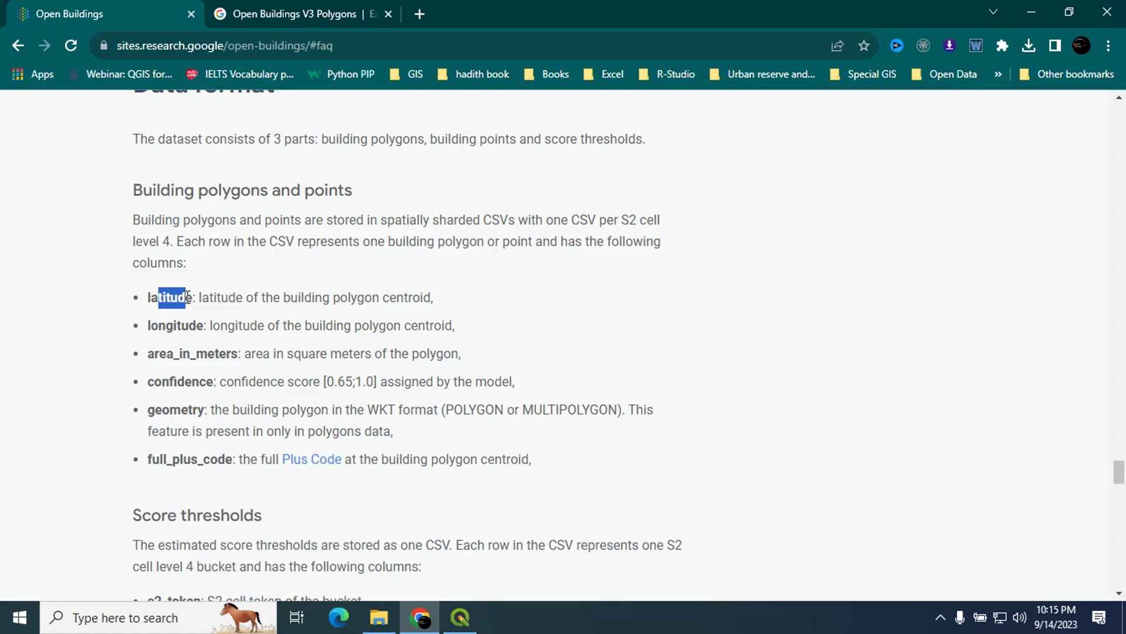
mouse_move(154, 354)
left_mouse_down()
mouse_move(226, 356)
mouse_move(214, 382)
left_mouse_up()
left_click(243, 354)
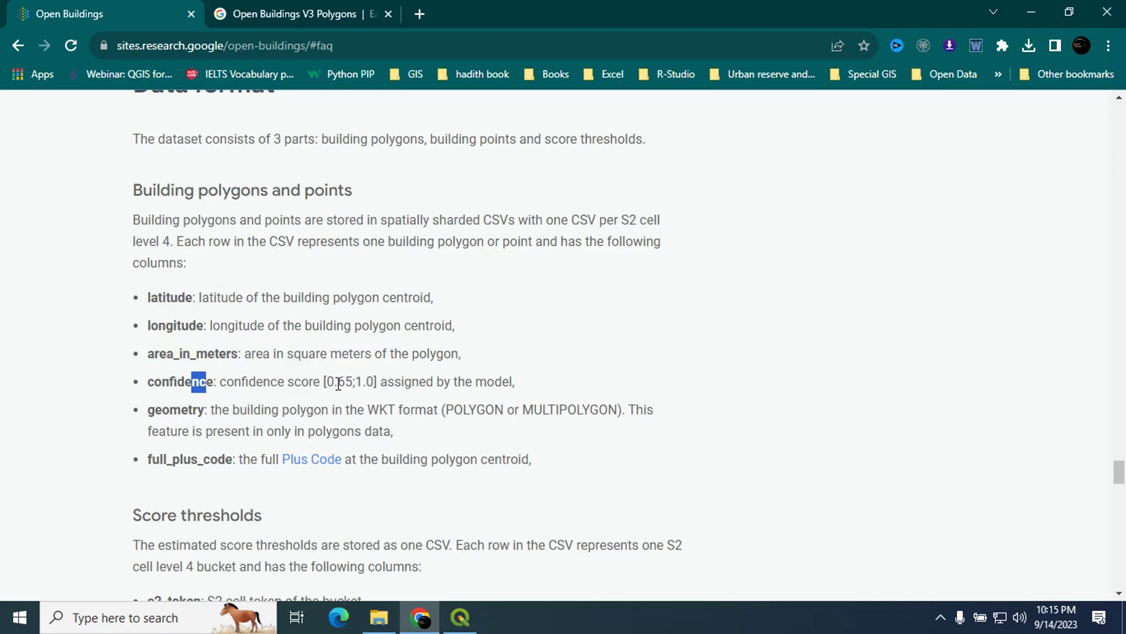
- Search the download map for New Guinea, select its cell and download 2d5_buildings.csv.gz
left_click(410, 382)
left_click_drag(440, 382, 502, 383)
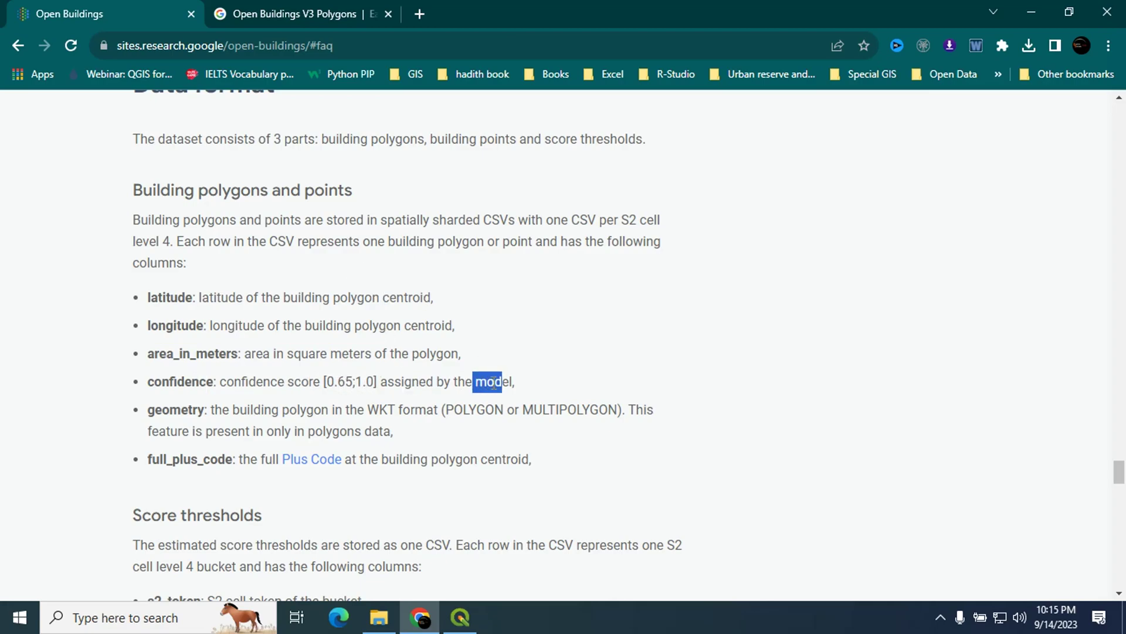
scroll(103, 314, "down", 8)
scroll(106, 307, "down", 1)
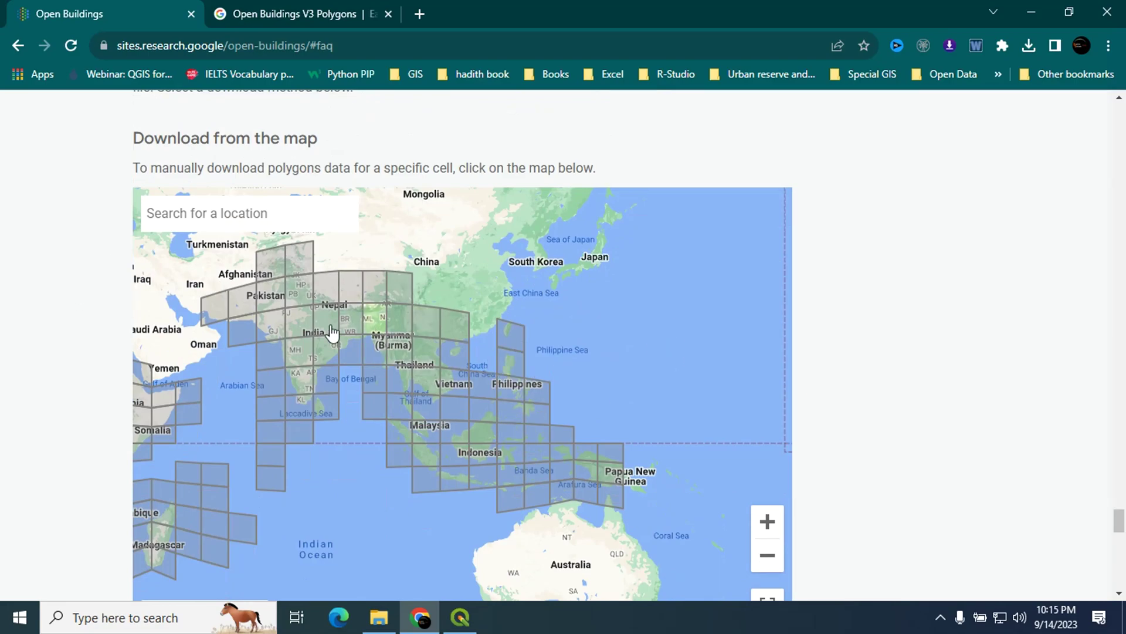
left_click(183, 217)
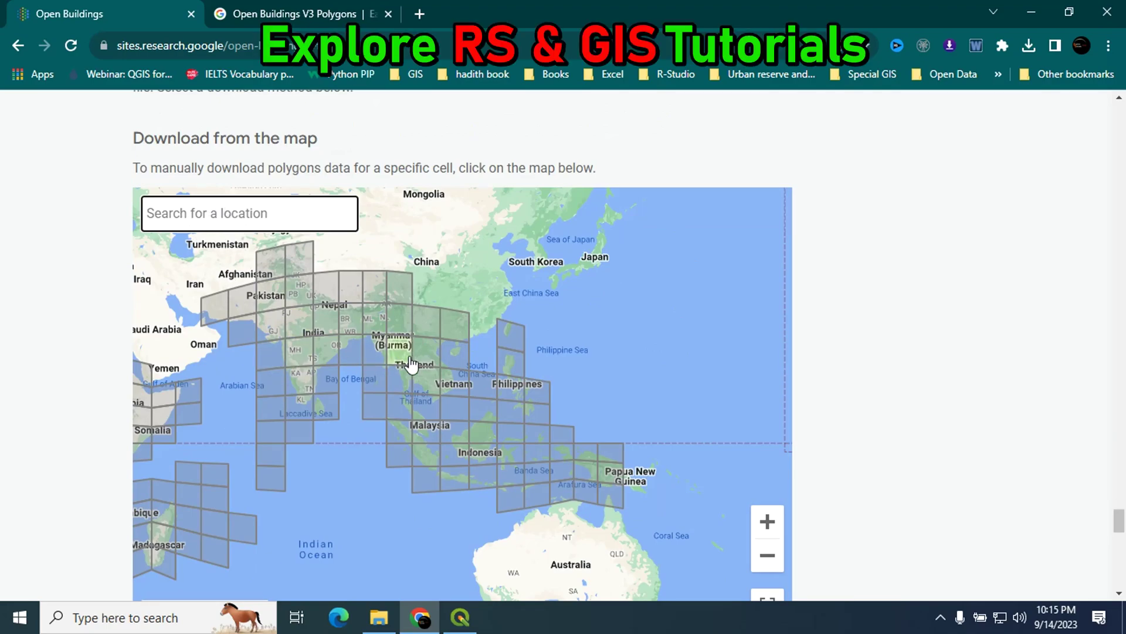
scroll(410, 362, "down", 1)
scroll(395, 368, "down", 1)
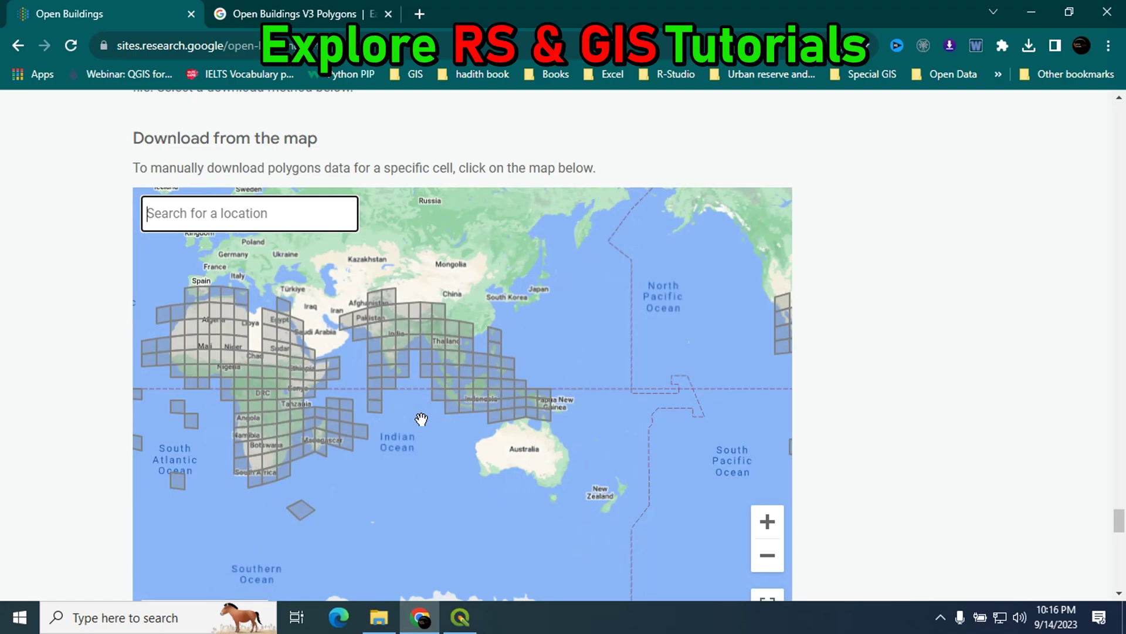
scroll(404, 390, "up", 1)
scroll(406, 390, "down", 1)
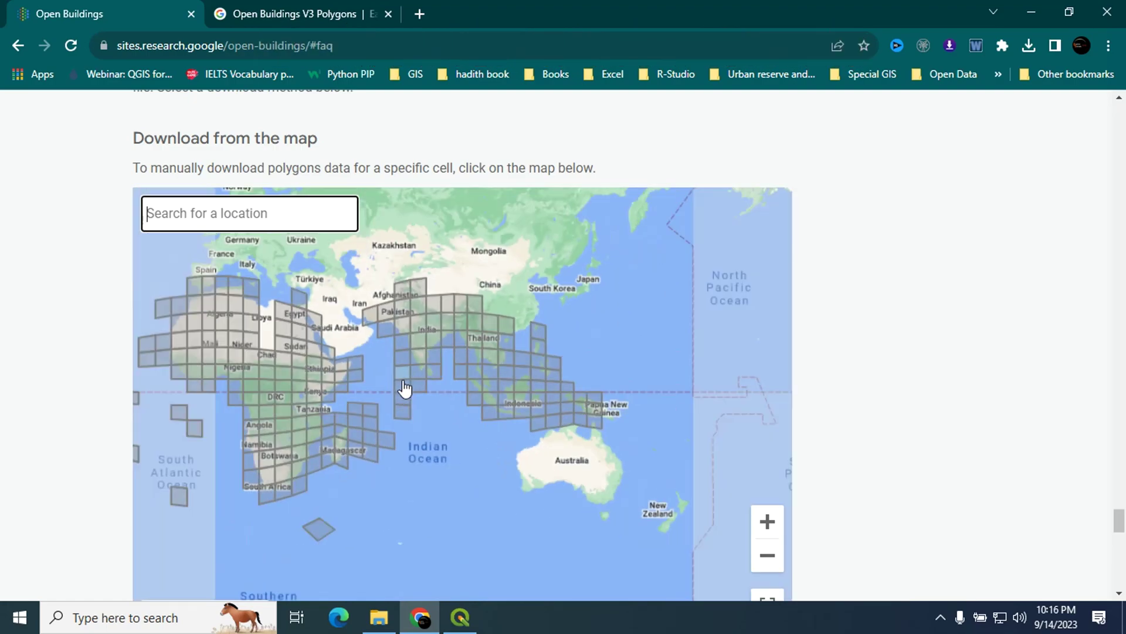
scroll(473, 316, "up", 1)
scroll(474, 318, "up", 1)
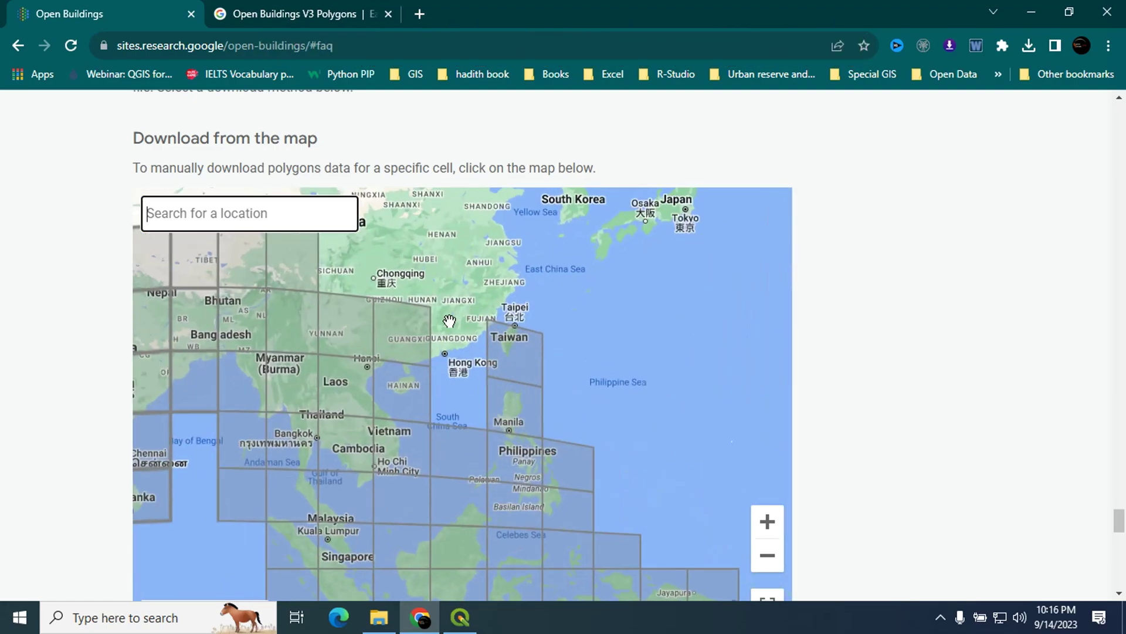
scroll(467, 365, "down", 1)
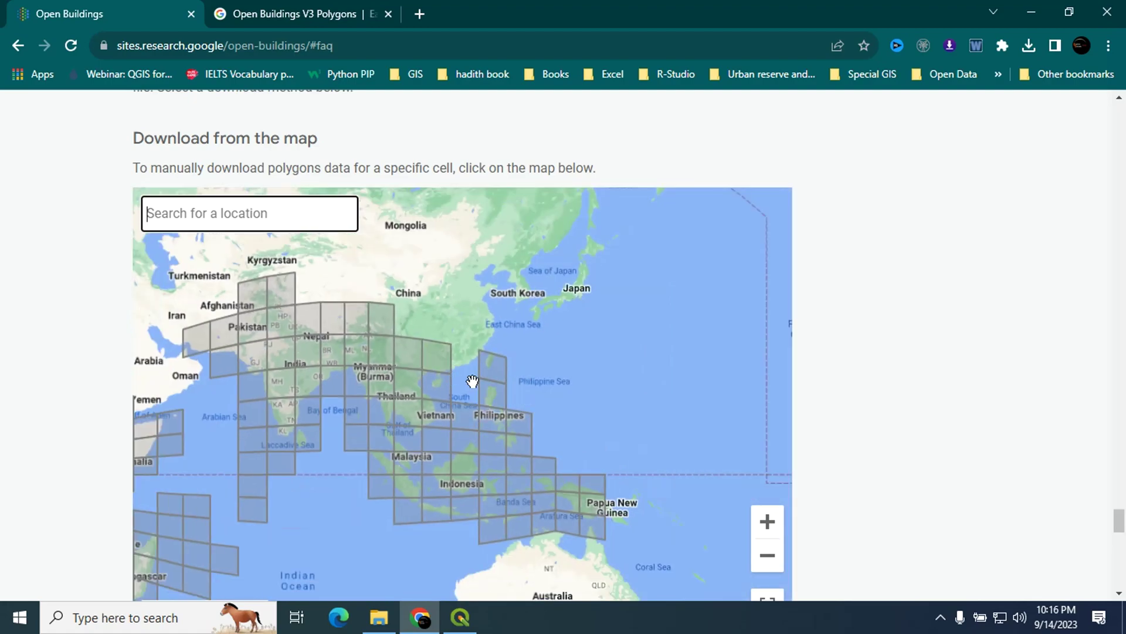
scroll(473, 380, "up", 1)
scroll(460, 353, "down", 1)
scroll(542, 467, "up", 2)
left_click(404, 356)
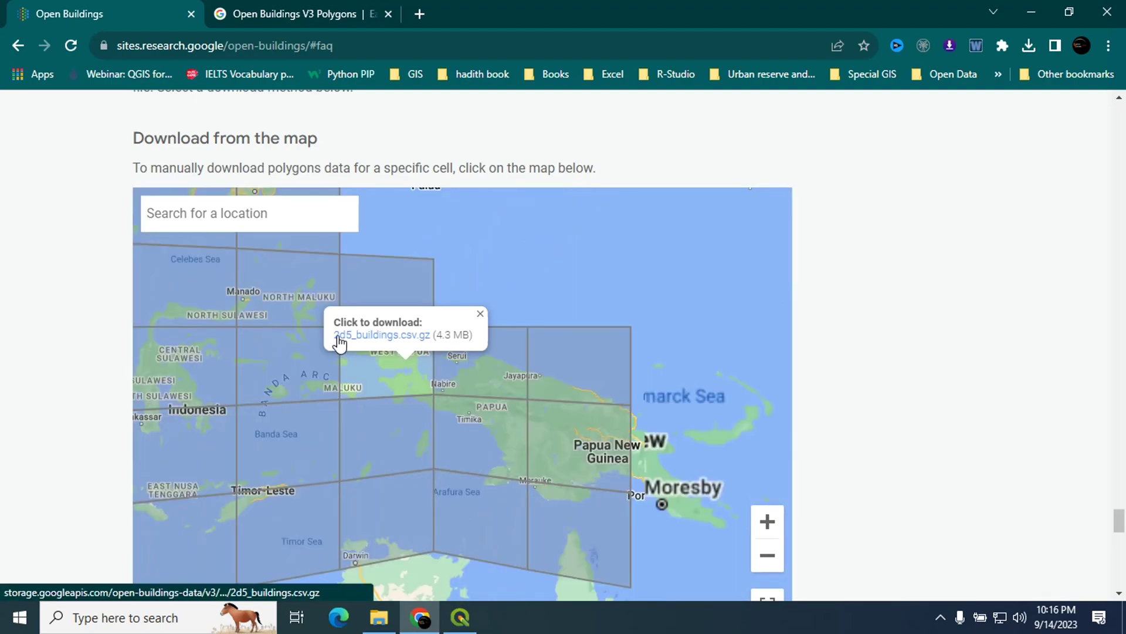
left_click(392, 340)
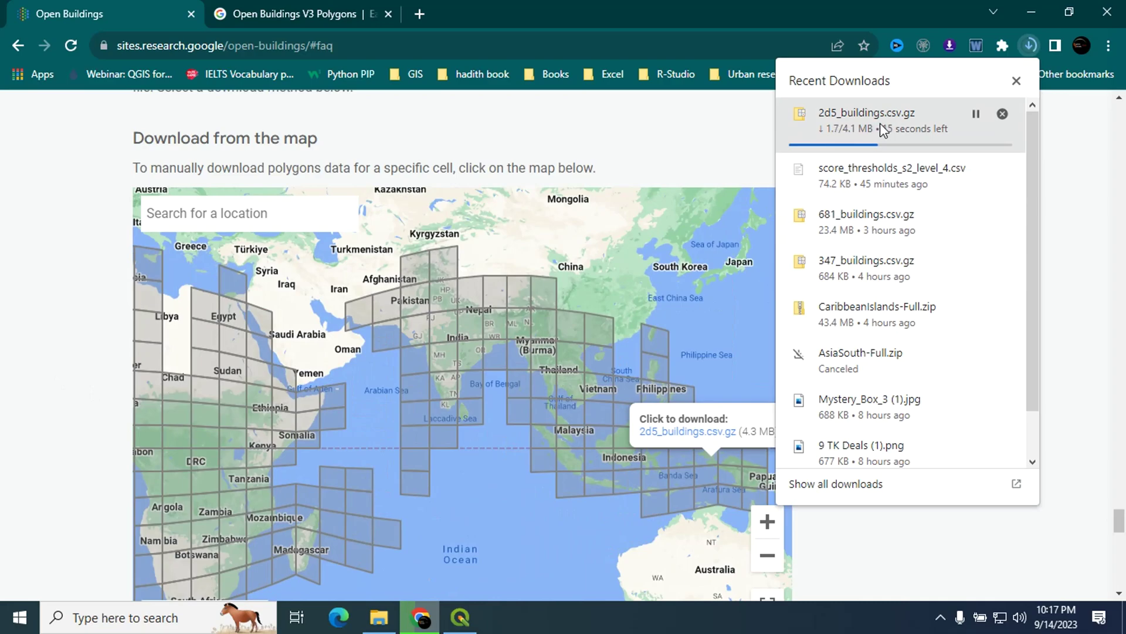
- Return to the Earth Engine catalog page and highlight the description sentence about geometry only
key("ctrl+Tab")
left_click_drag(493, 362, 990, 361)
left_click(520, 377)
mouse_move(119, 381)
left_mouse_down()
mouse_move(181, 384)
mouse_move(109, 379)
left_mouse_up()
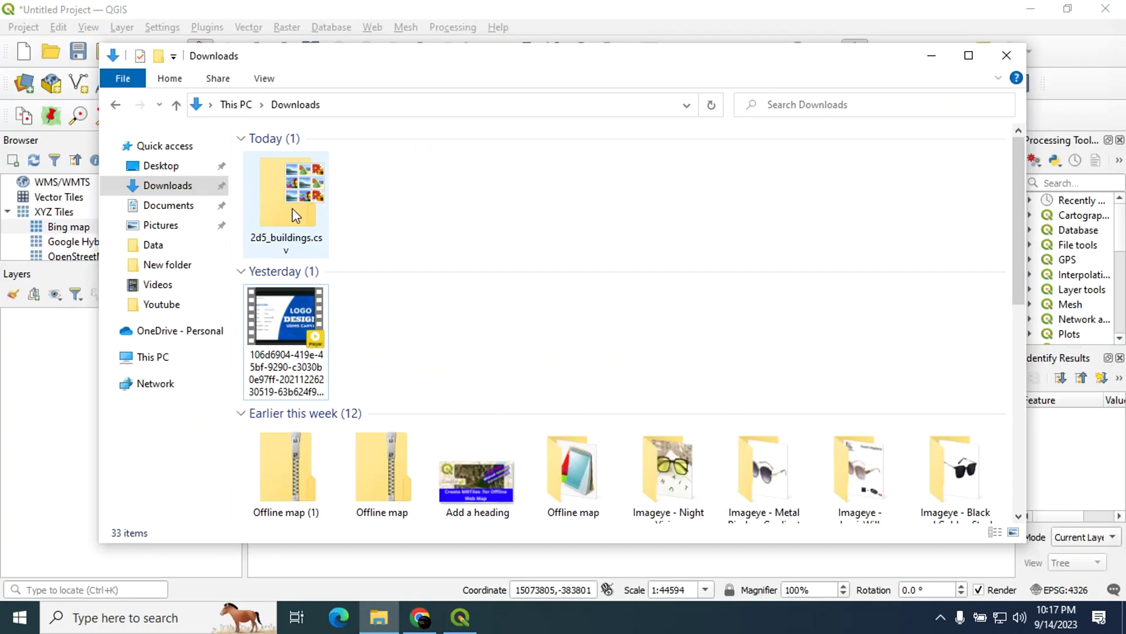
- Open 2d5_buildings.csv.gz with 7-Zip from Downloads and select the csv file inside
right_click(292, 208)
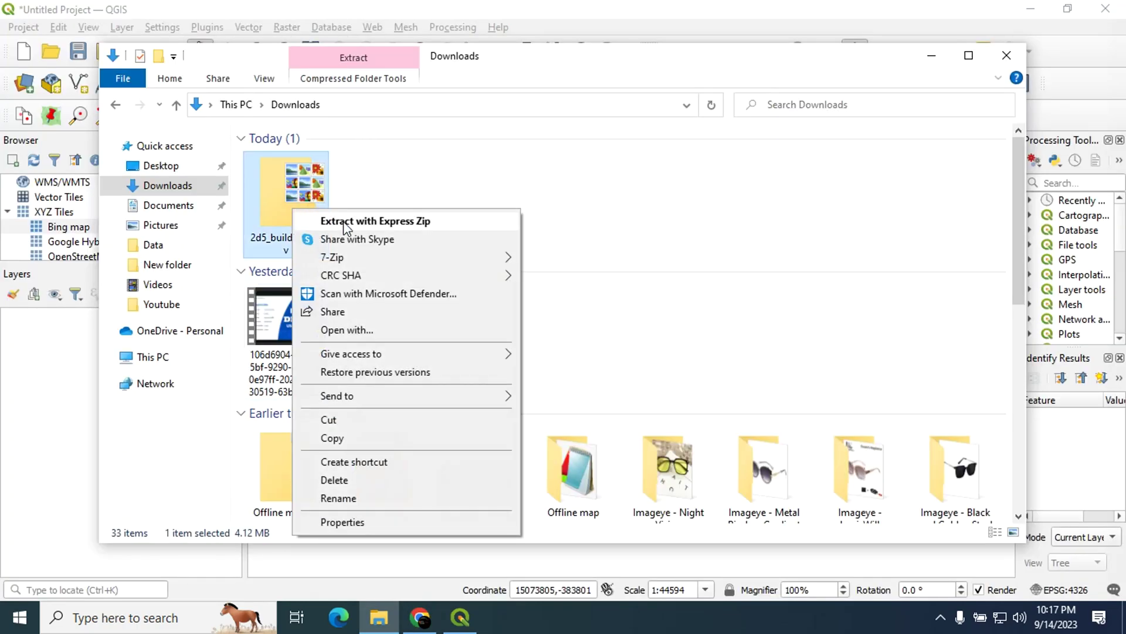
mouse_move(332, 257)
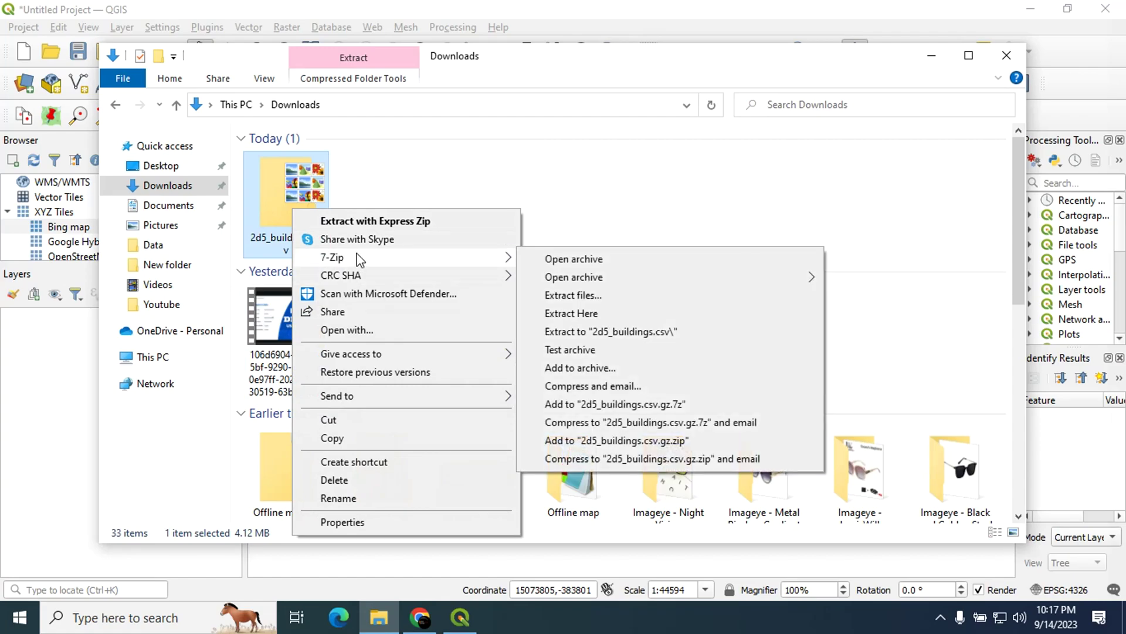
left_click(542, 257)
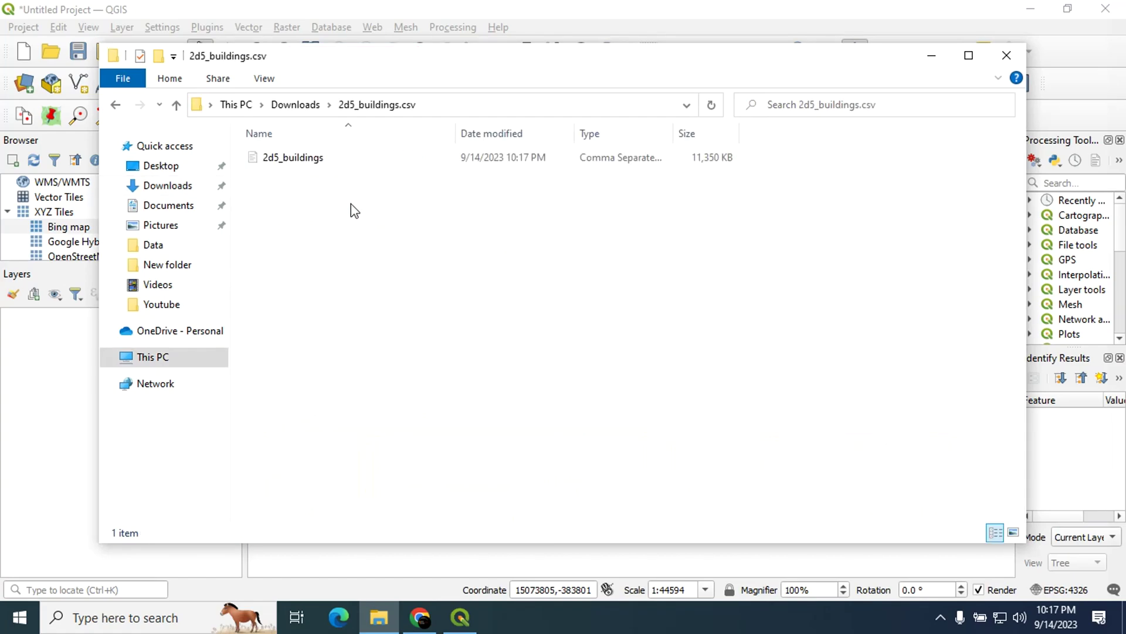
left_click(284, 162)
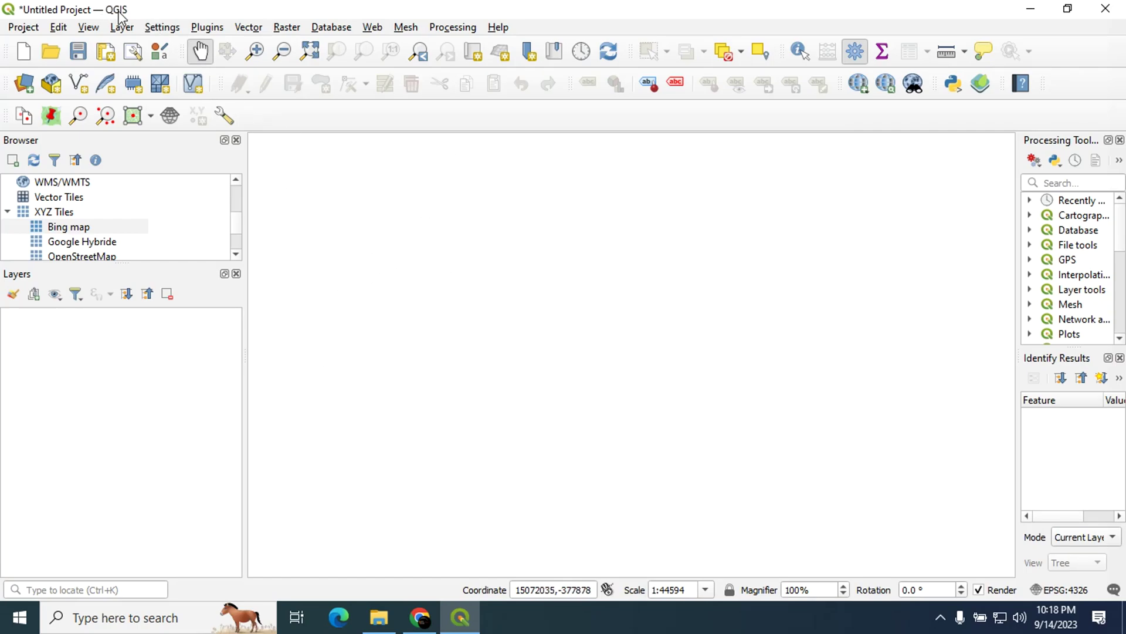
- Start the Delimited Text import from the Data Source Manager
left_click(122, 26)
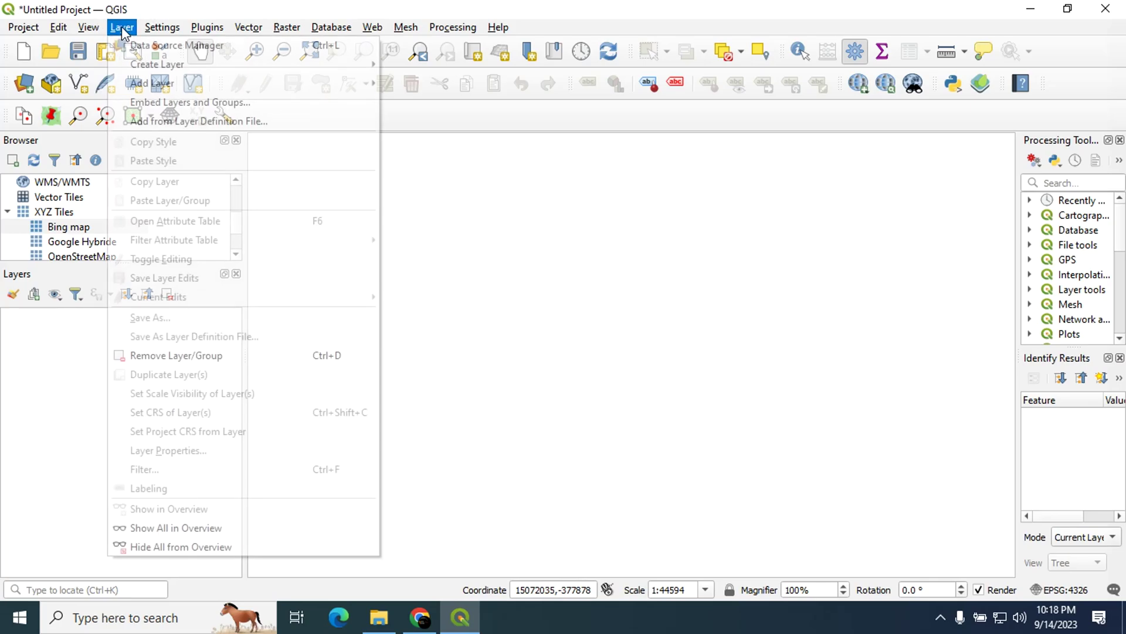
mouse_move(152, 82)
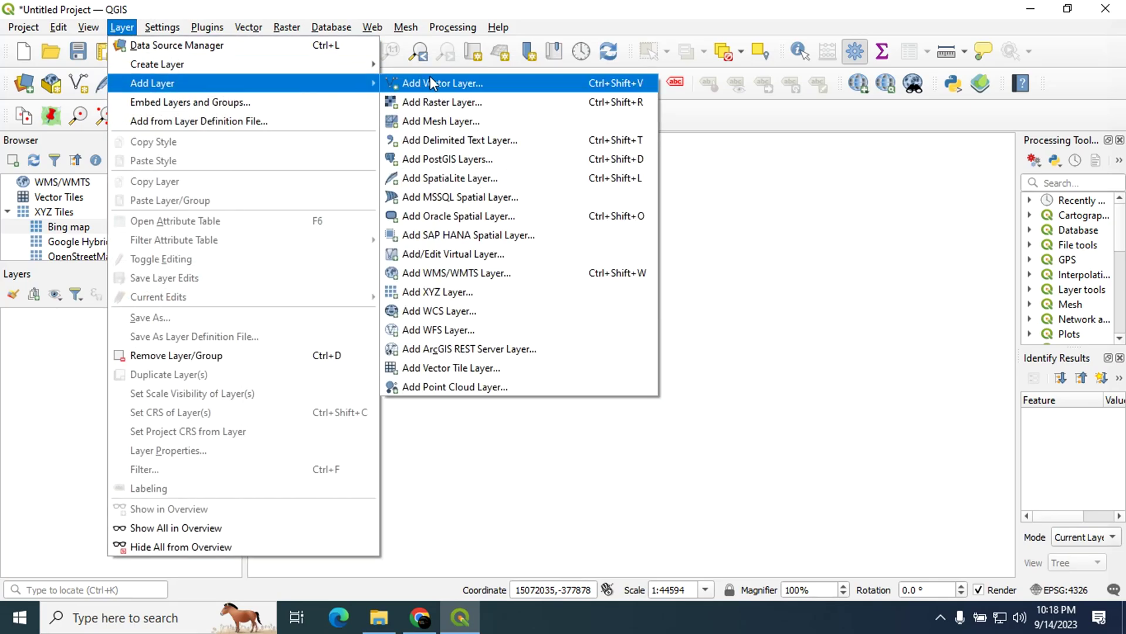
left_click(458, 144)
left_click_drag(503, 59, 409, 50)
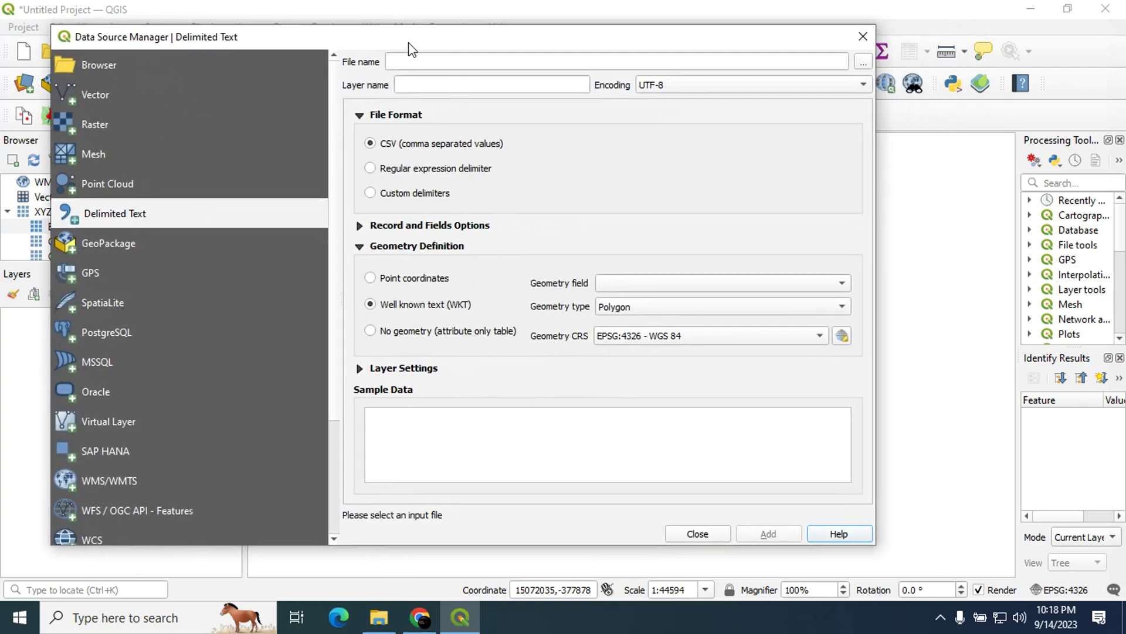
- Browse to the download folder and choose 2d5_buildings.csv as the file to import
left_click(863, 62)
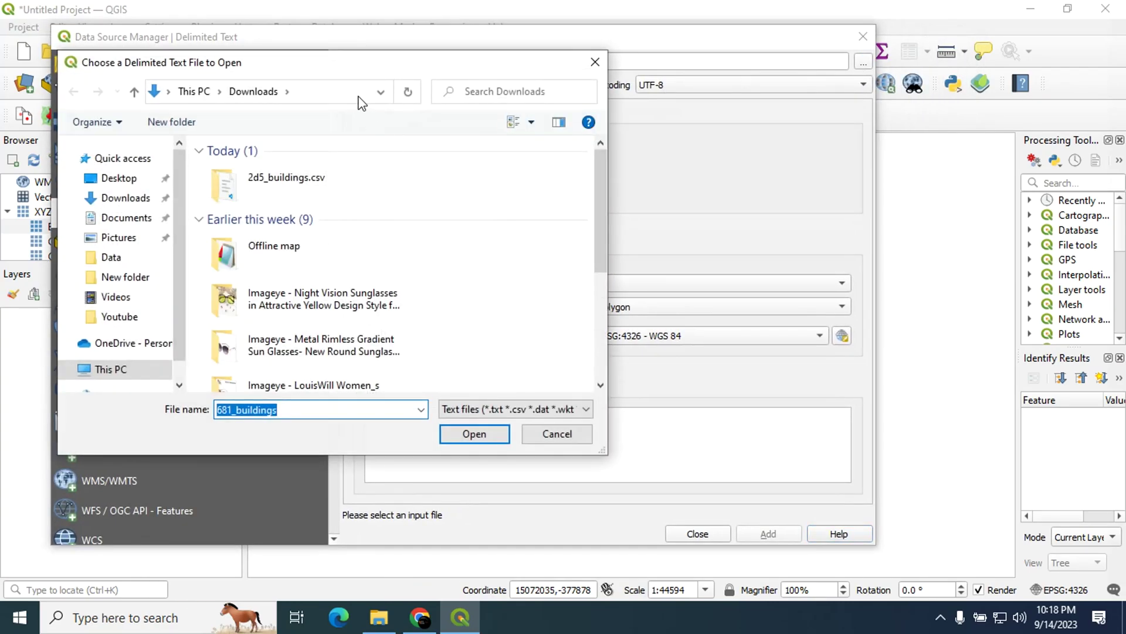
double_click(296, 180)
left_click(249, 176)
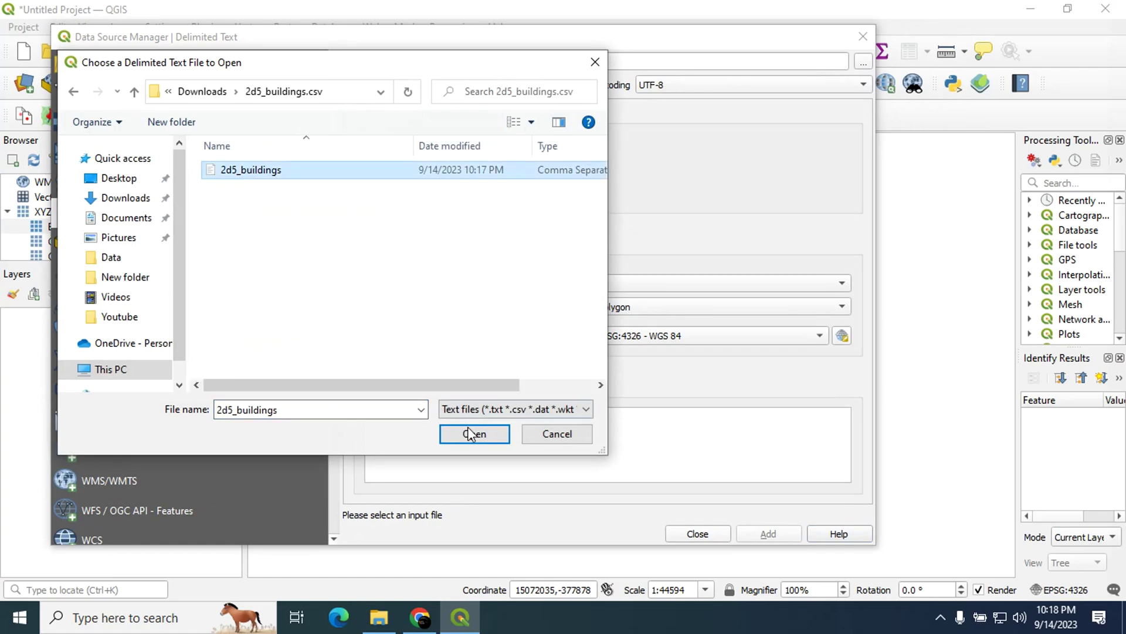
left_click(484, 436)
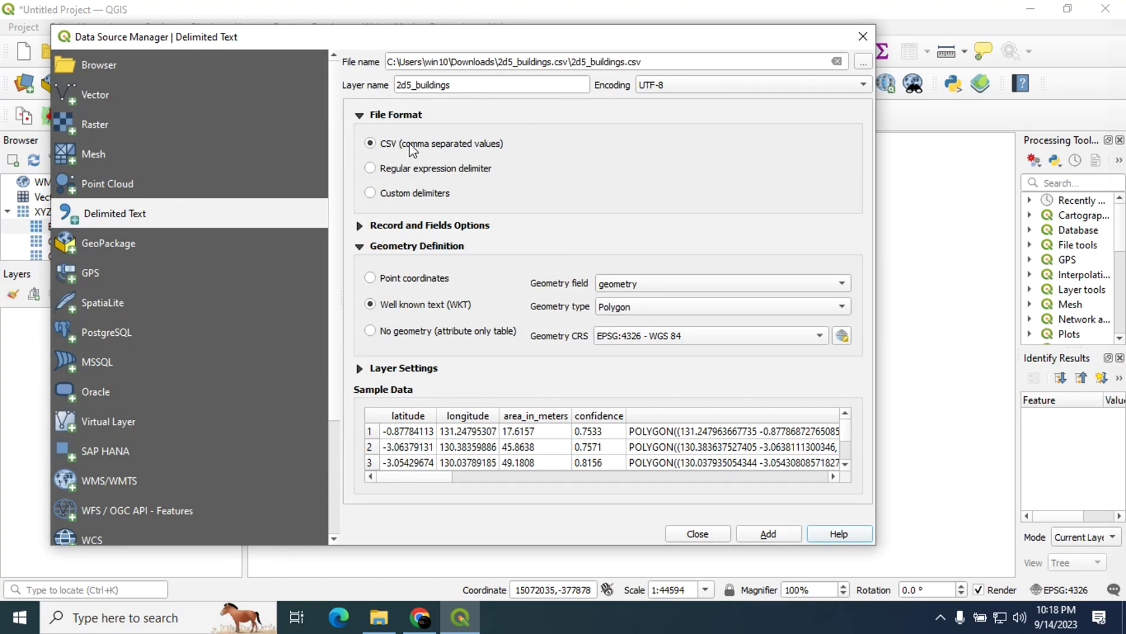
left_click(370, 280)
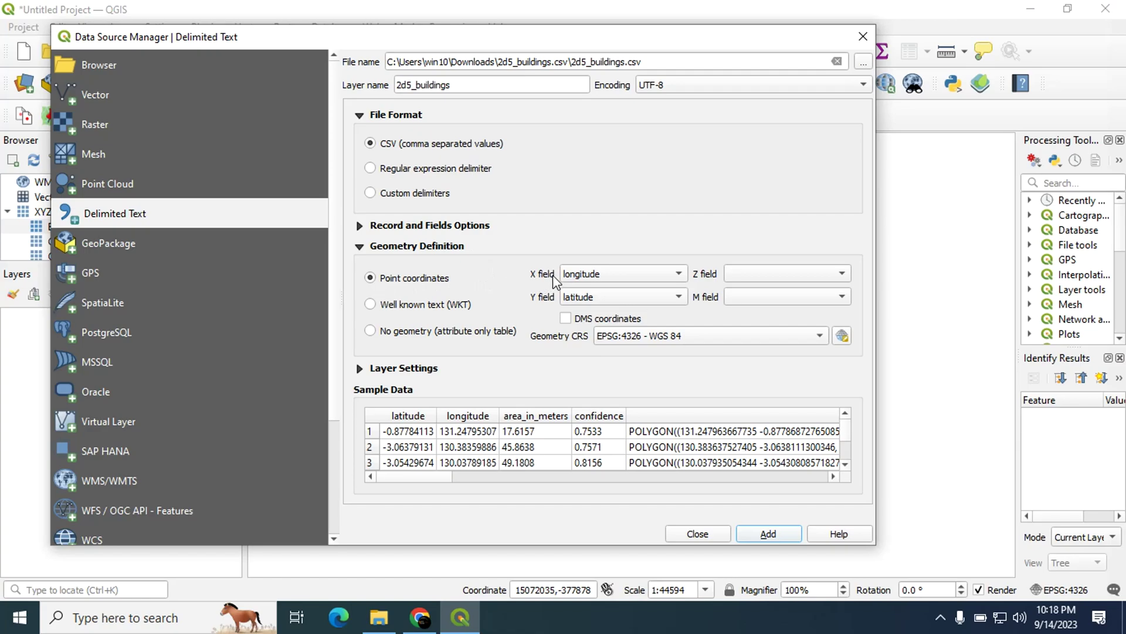
left_click(583, 277)
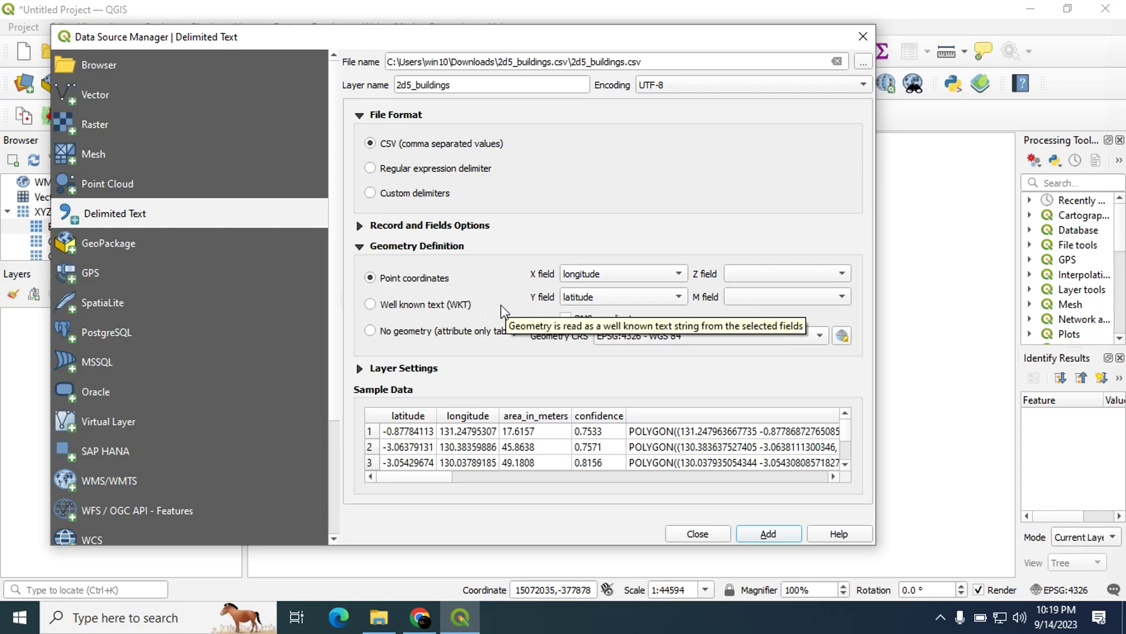
left_click(373, 305)
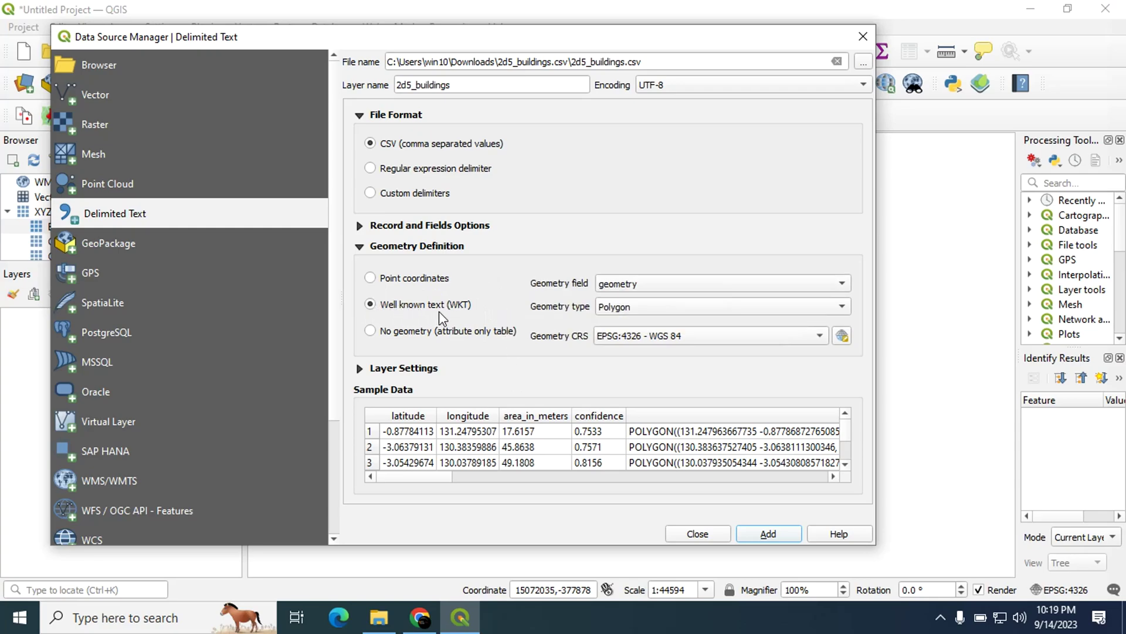
left_click(620, 285)
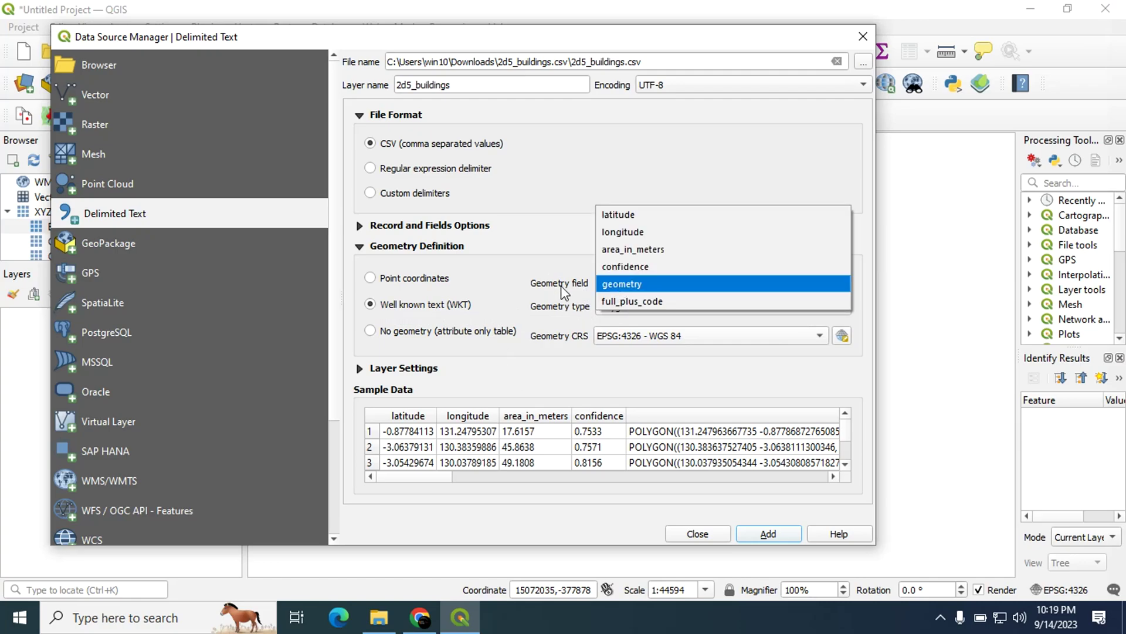
left_click(636, 285)
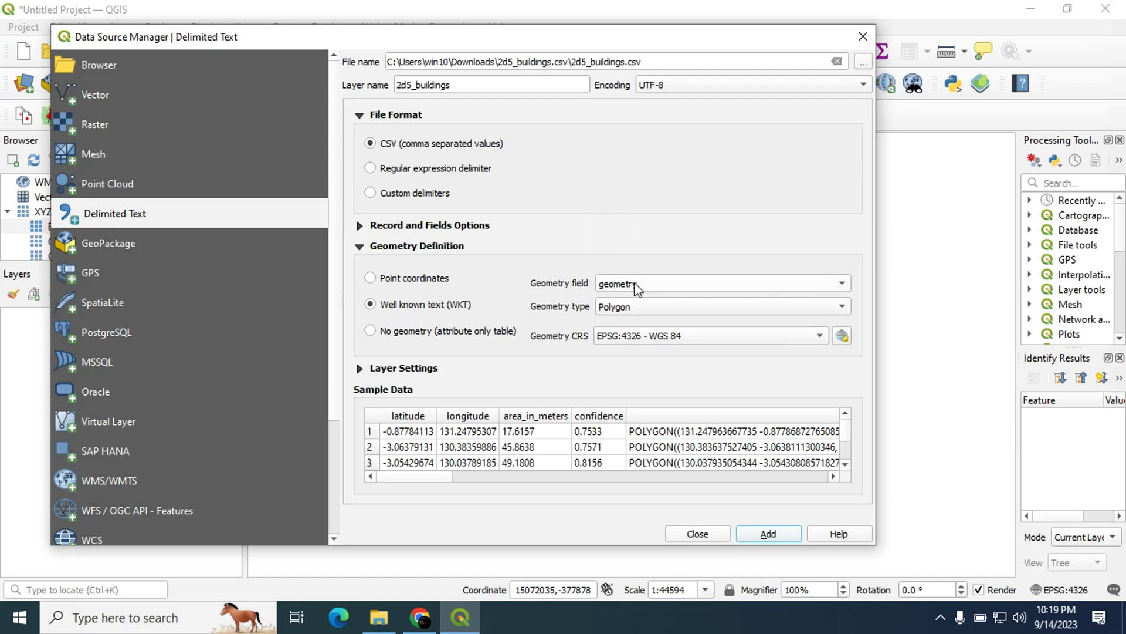
left_click(622, 307)
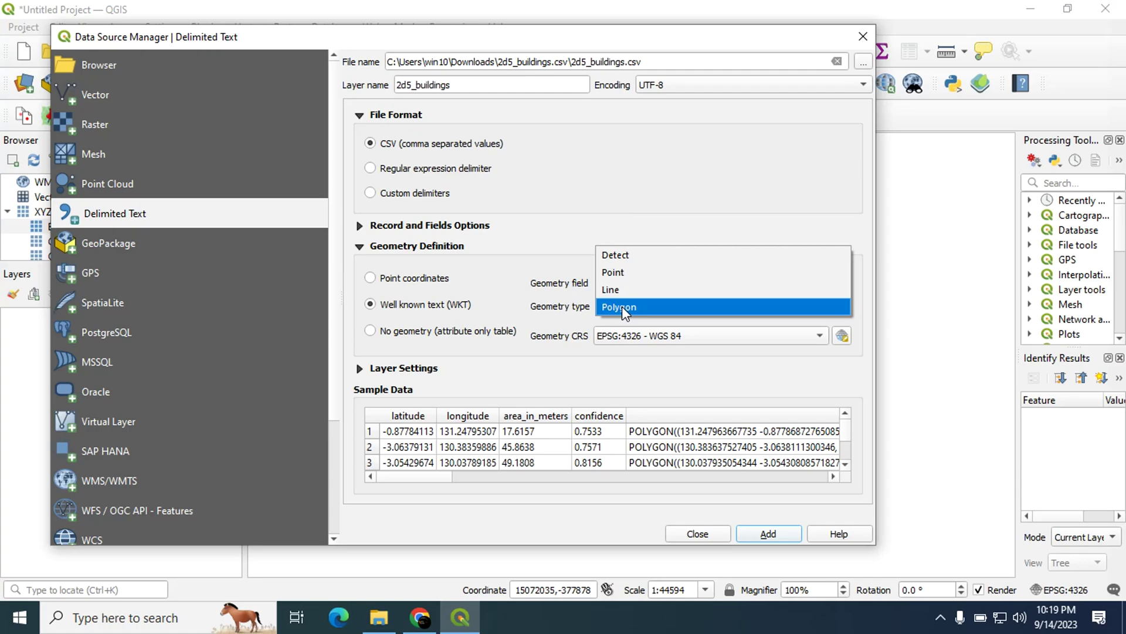
left_click(622, 306)
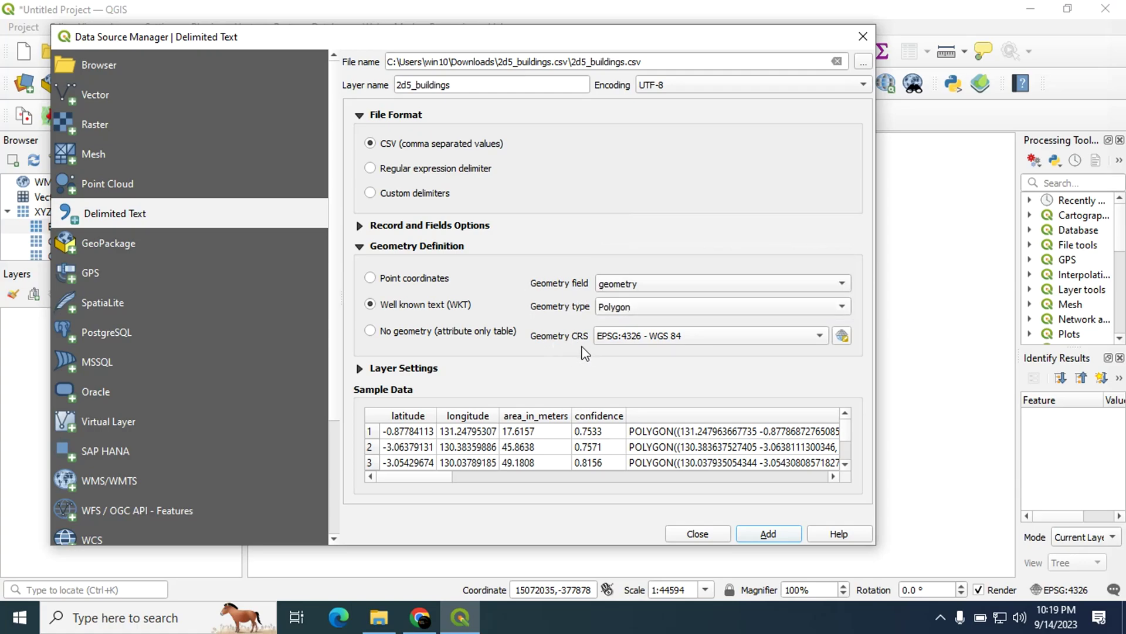
left_click(842, 338)
left_click(130, 203)
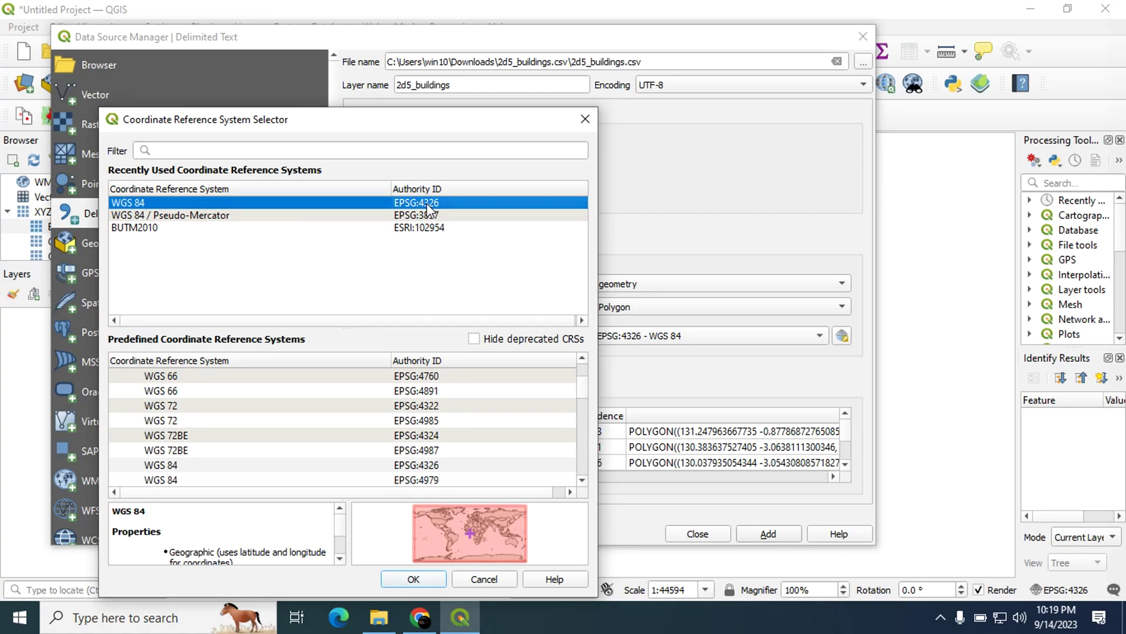
key("Return")
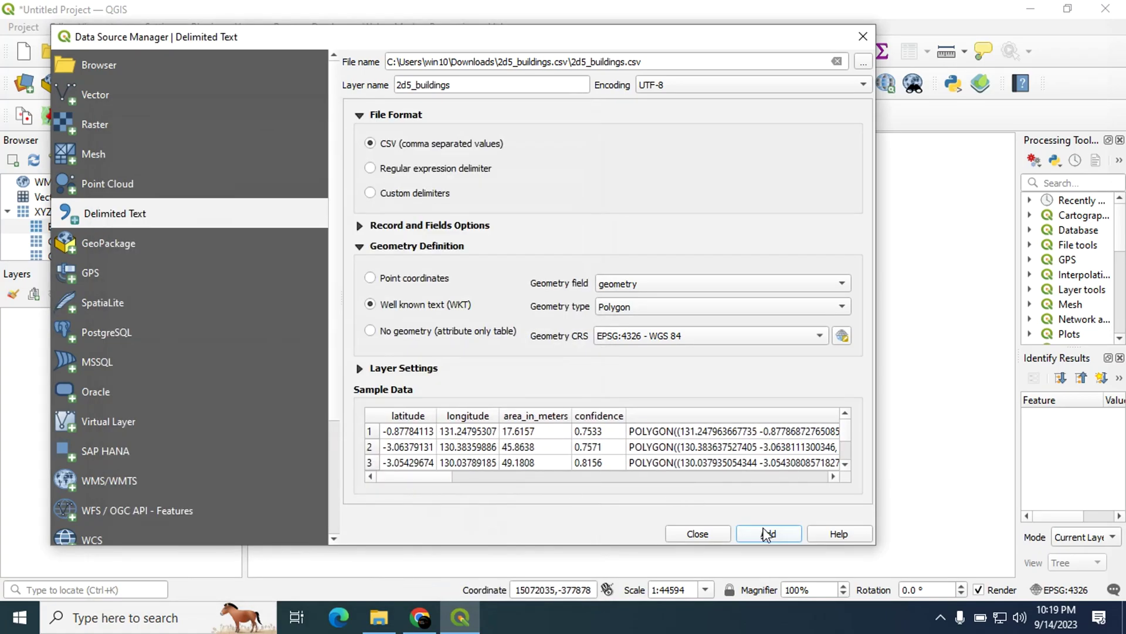
left_click(769, 534)
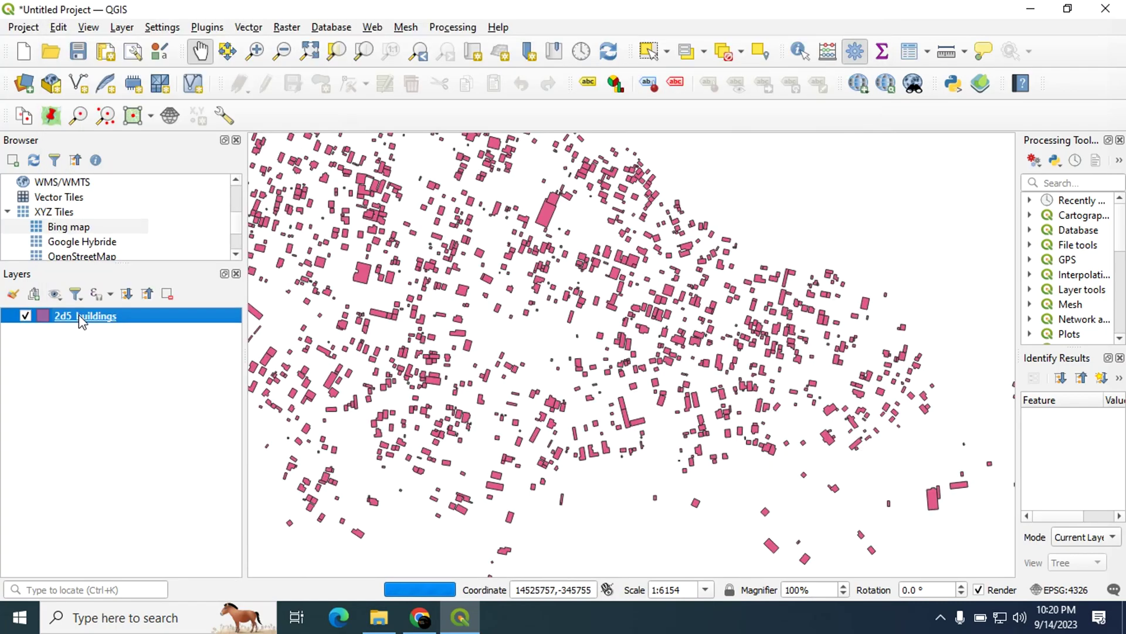
- Review the 2d5_buildings attribute table and sort its 45,447 features by confidence
right_click(77, 316)
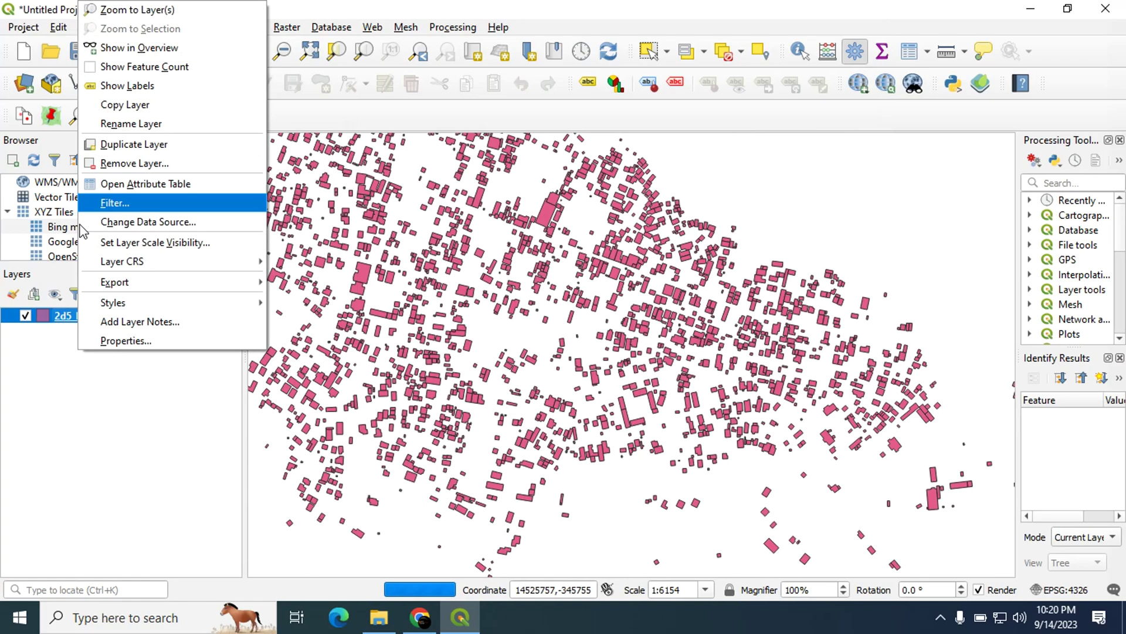
left_click(119, 183)
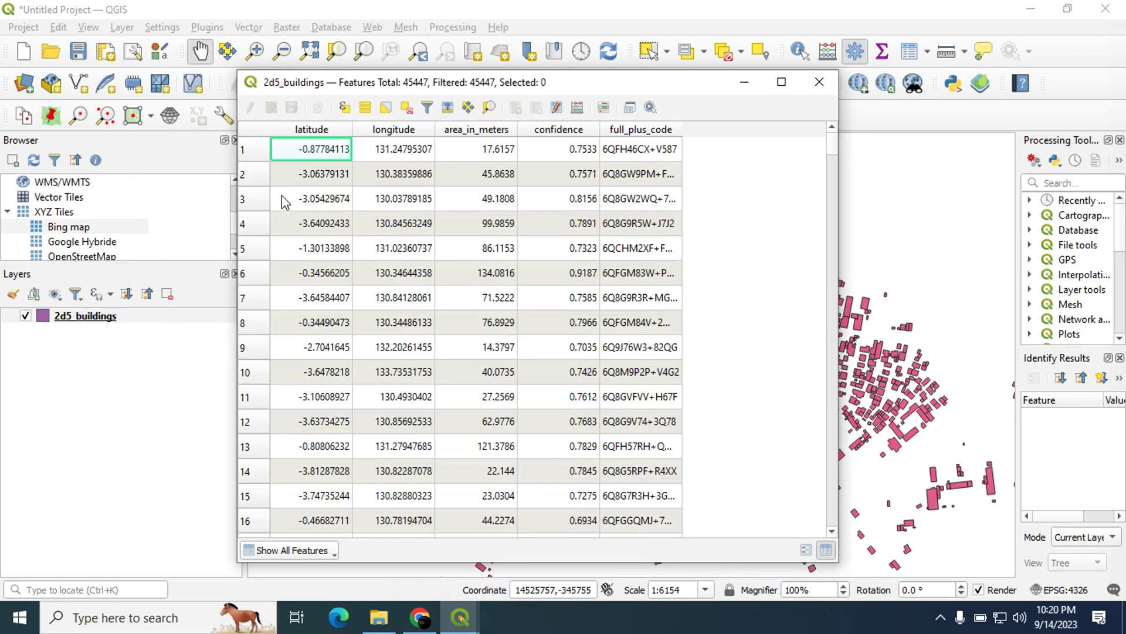
left_click_drag(382, 86, 331, 81)
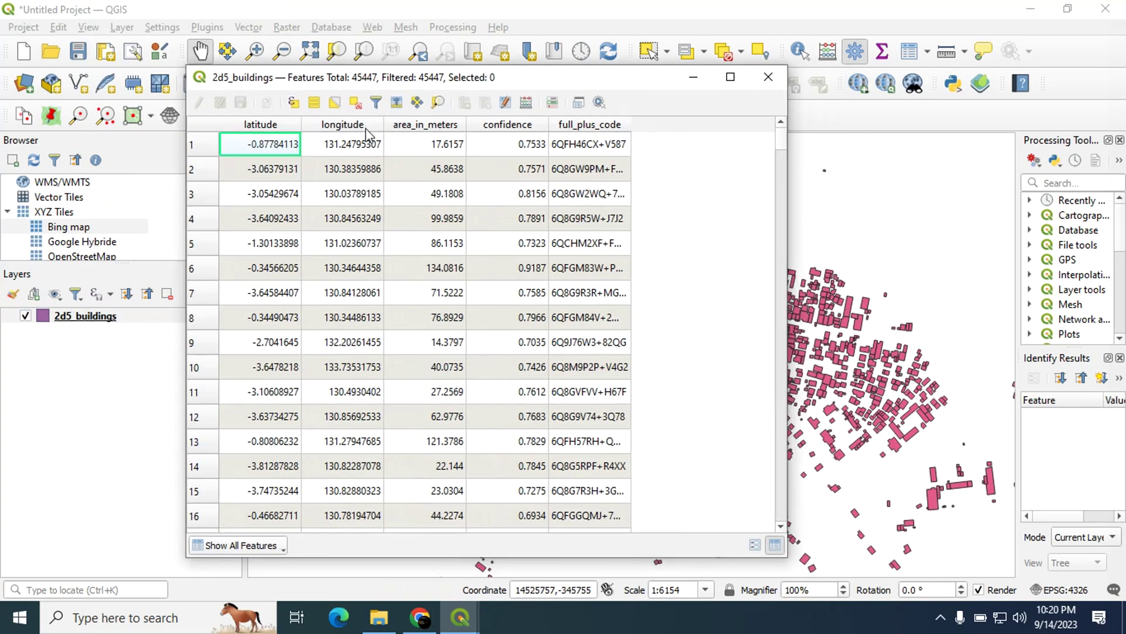
left_click(515, 128)
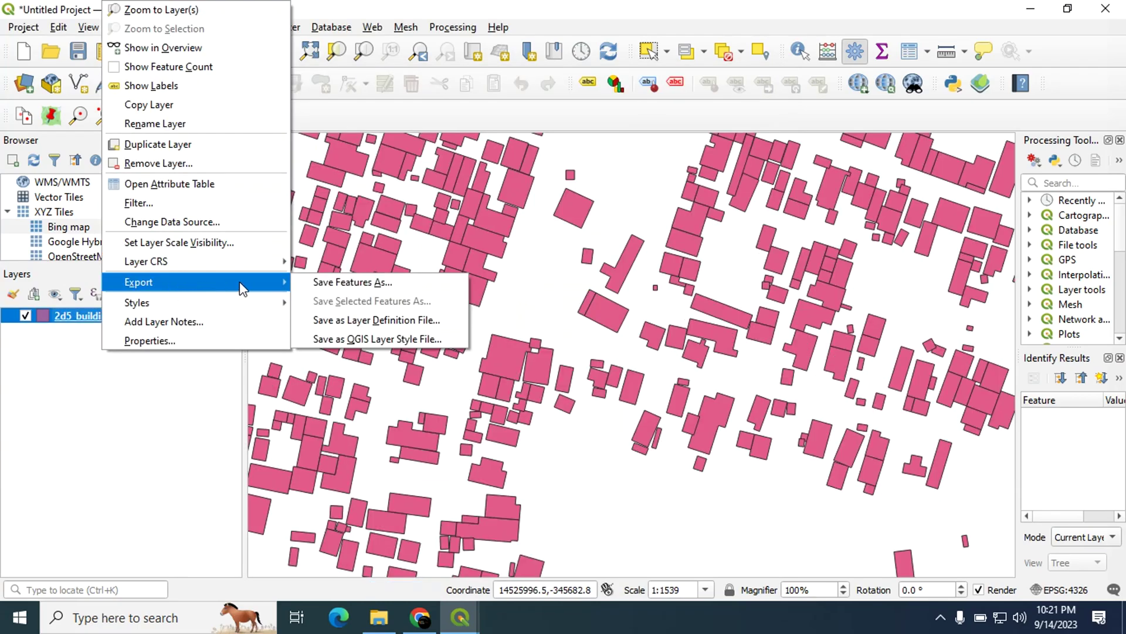
- Start Save Features As for the buildings layer with ESRI Shapefile format
left_click(332, 291)
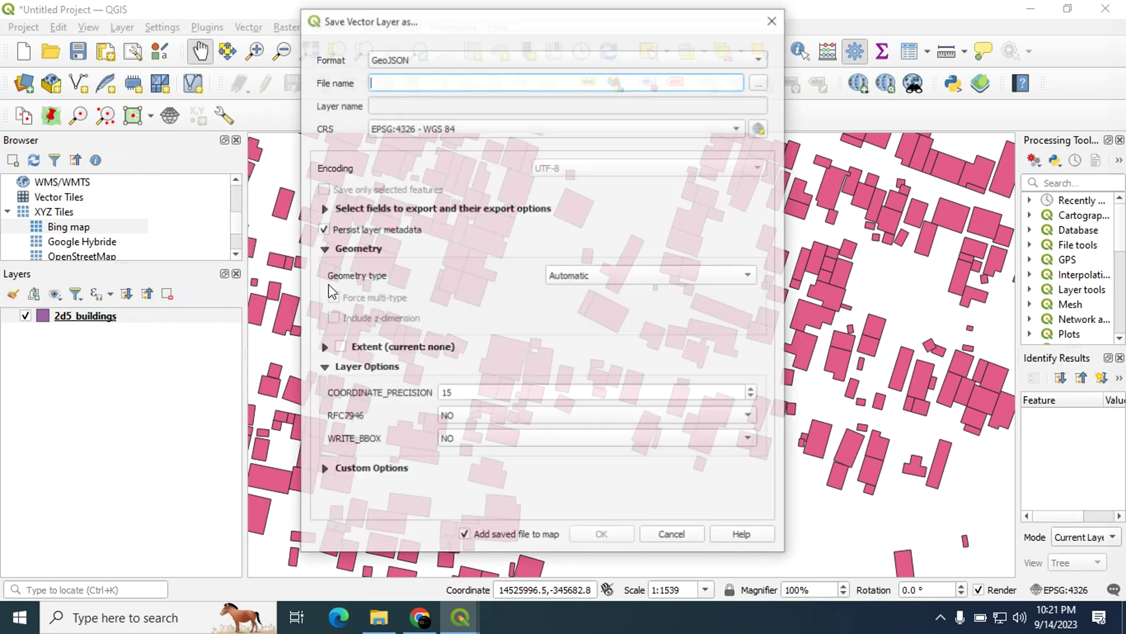
left_click(424, 60)
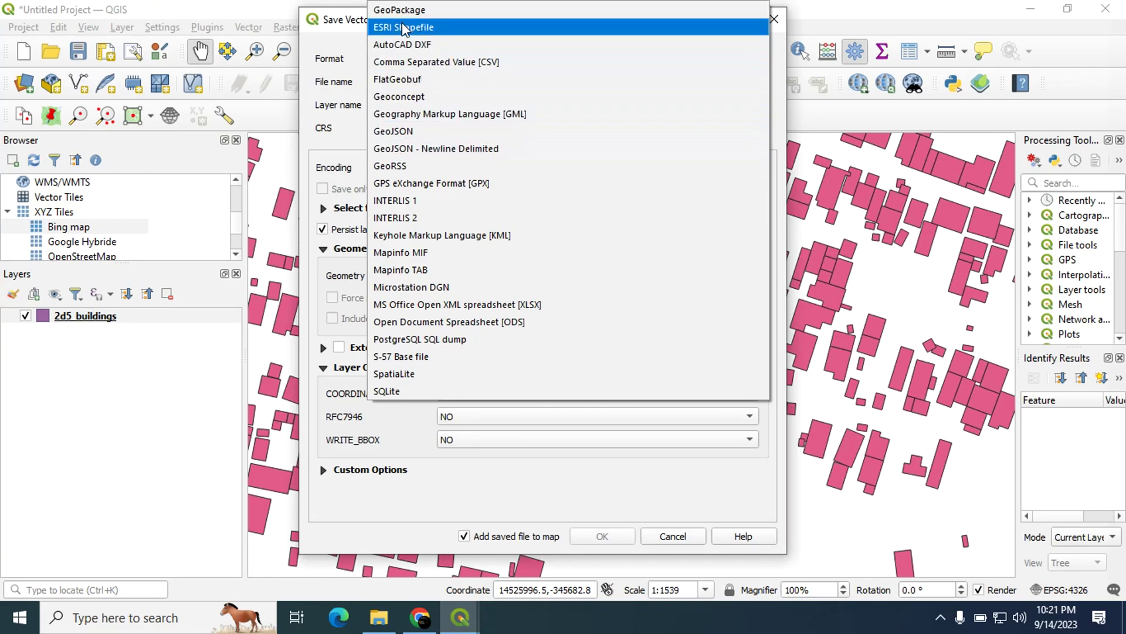
left_click(404, 31)
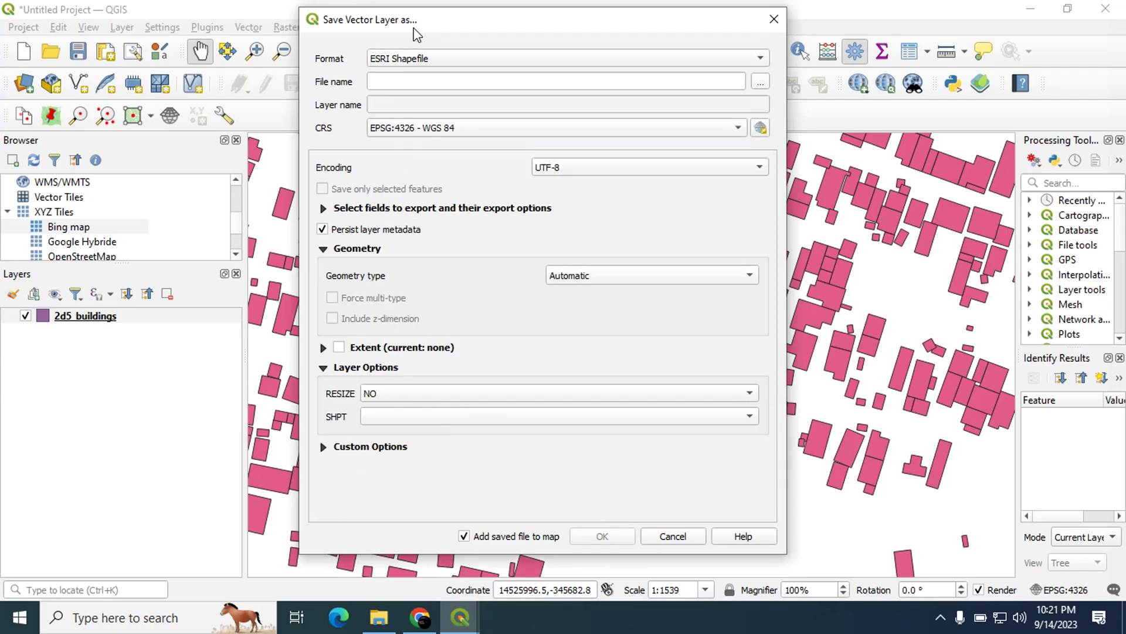
- Name the shapefile 681_buildings in the download folder and run the export, adding it to the map
left_click(757, 80)
double_click(529, 167)
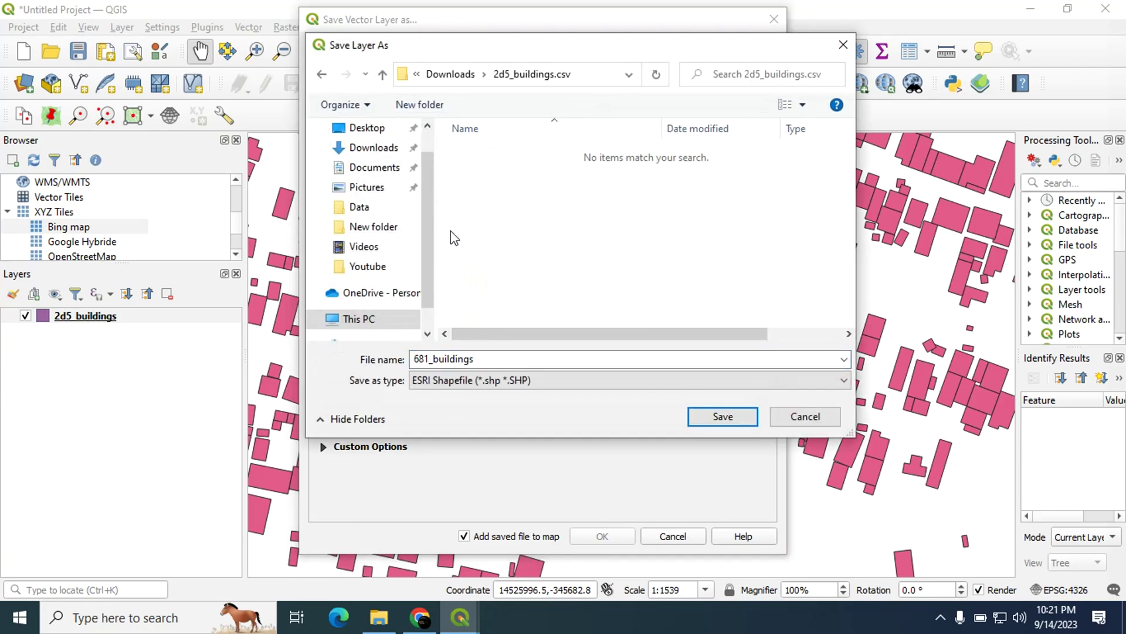
double_click(462, 361)
left_click(704, 422)
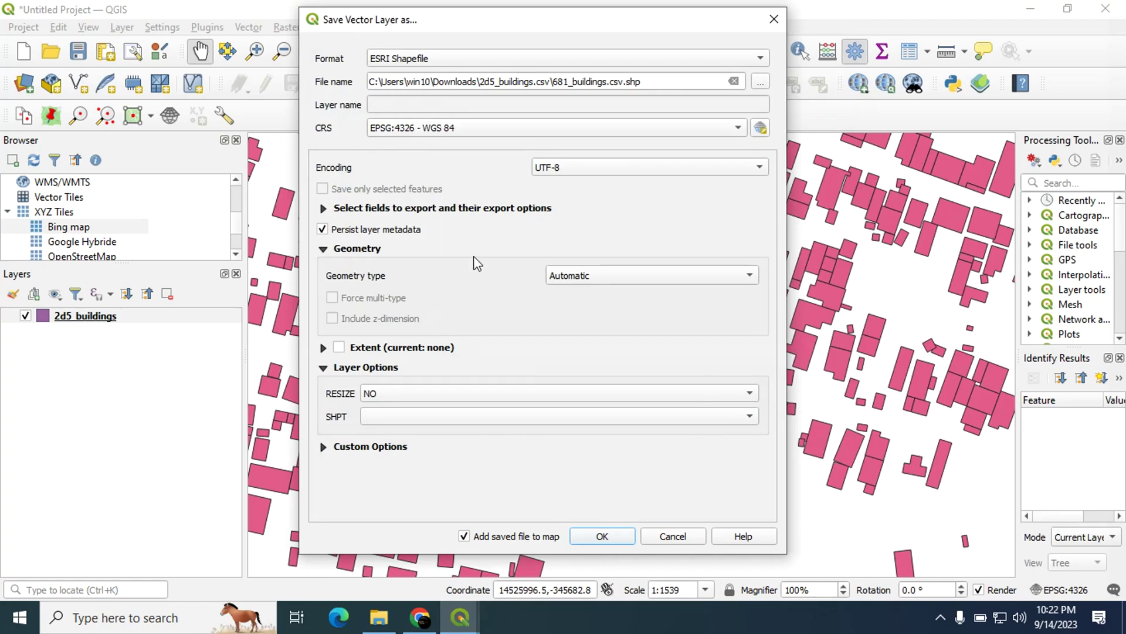
left_click(603, 537)
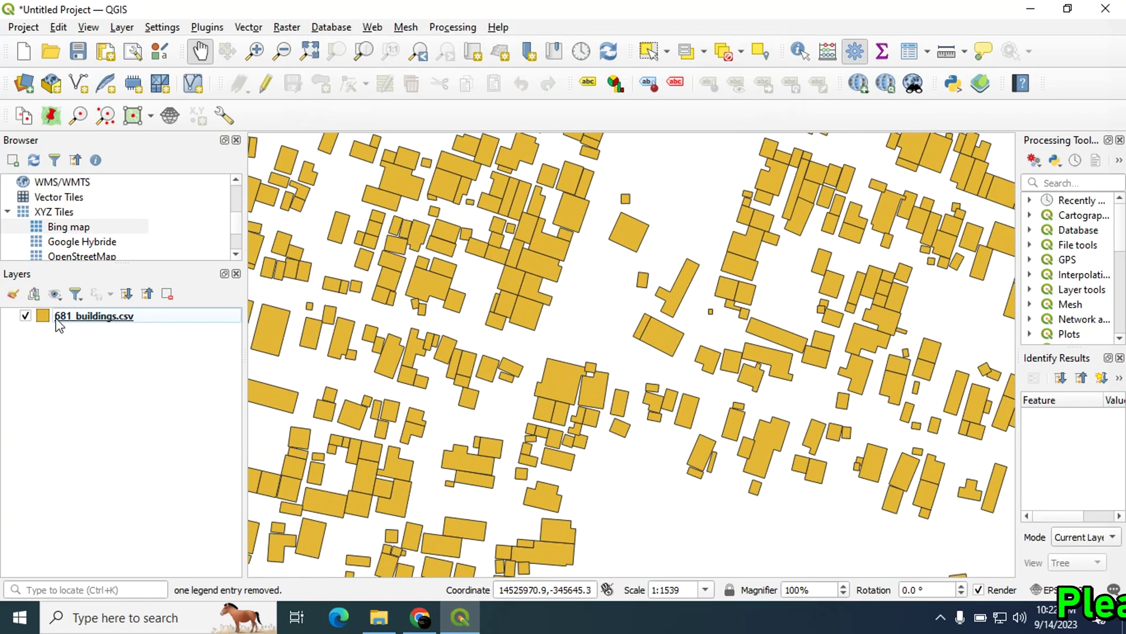
- In the 681_buildings layer symbology, apply the 'outline red' symbol from All Symbols
right_click(74, 319)
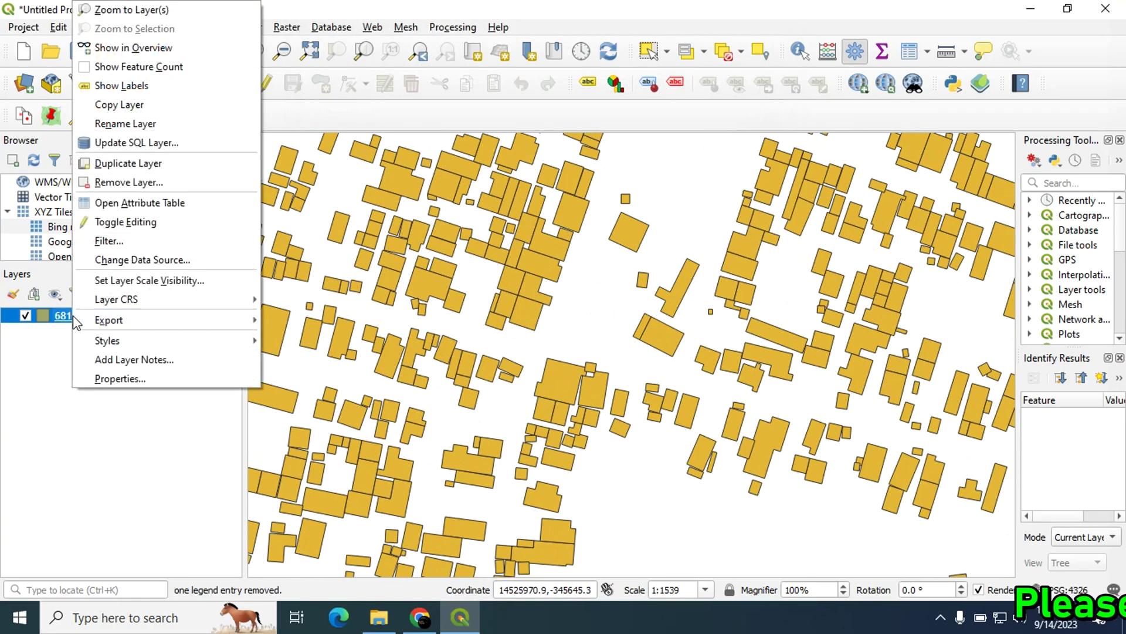
left_click(120, 379)
left_click(184, 164)
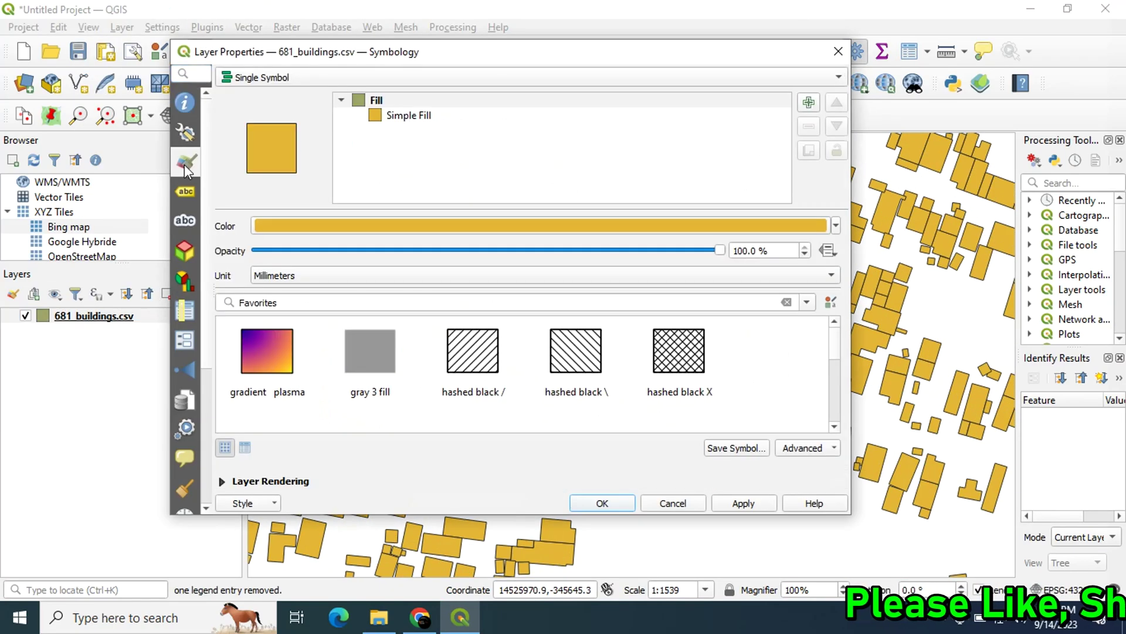
left_click(408, 115)
left_click(377, 100)
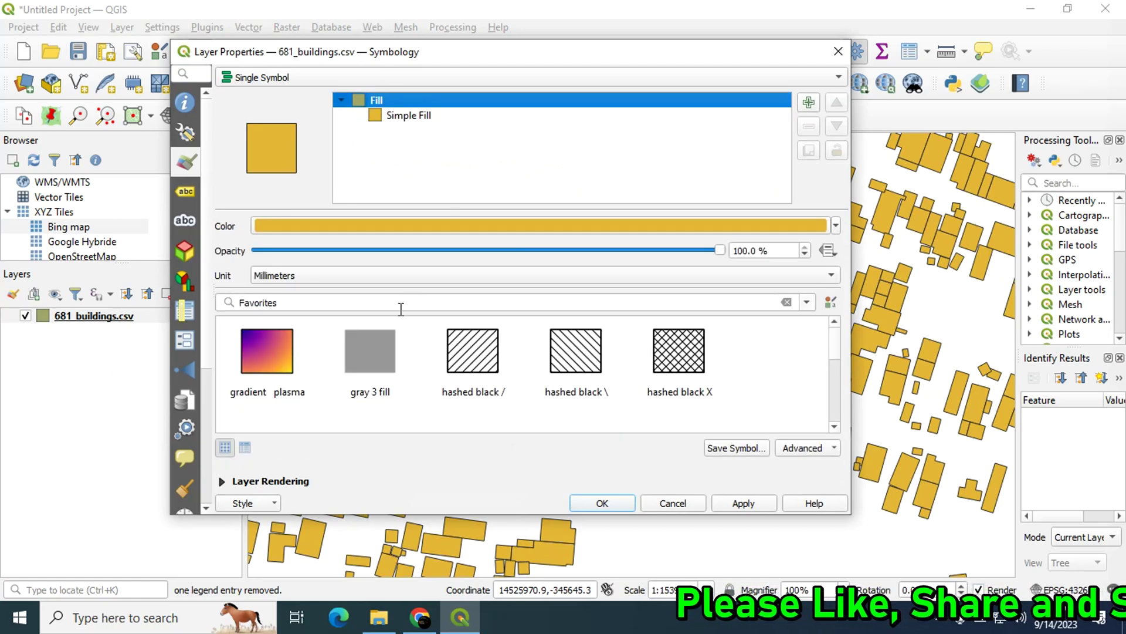
left_click(401, 302)
left_click(401, 319)
scroll(393, 379, "down", 5)
scroll(394, 380, "down", 2)
scroll(282, 345, "up", 2)
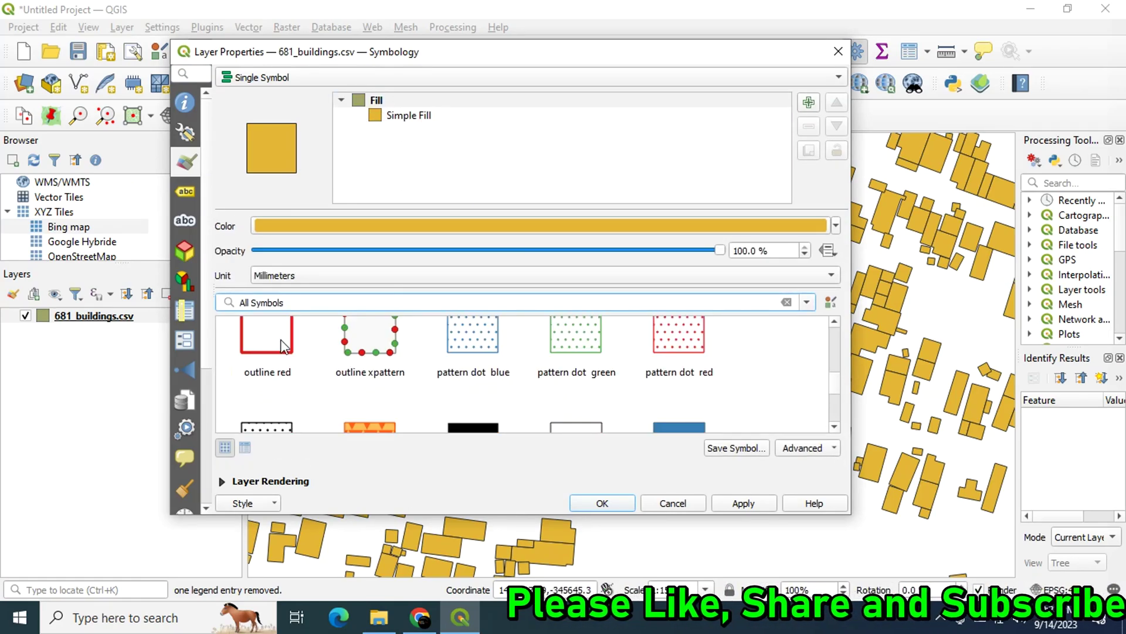
left_click(282, 345)
- Thin the Simple Line stroke width to 0.36 and apply the red outline style
left_click(430, 116)
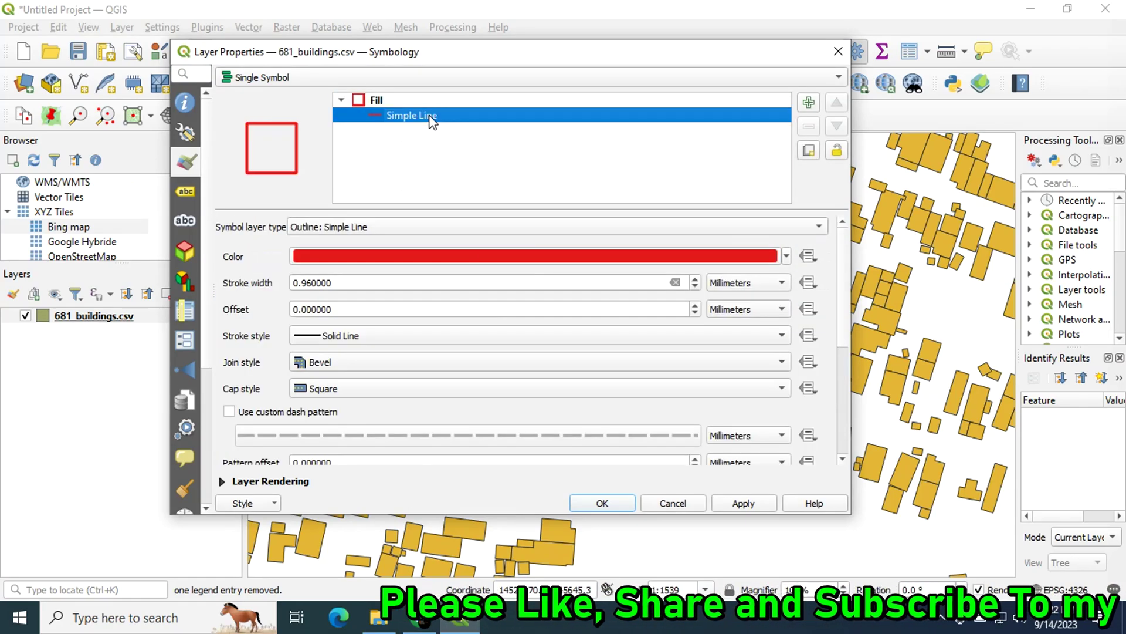
left_click(695, 288)
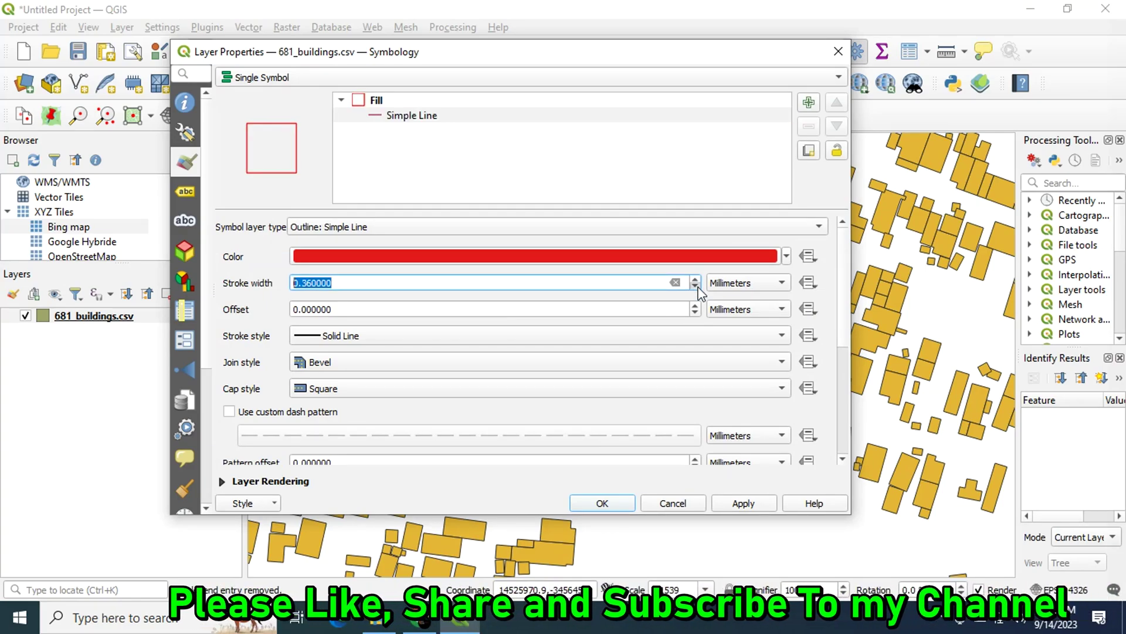
left_click(744, 503)
left_click(602, 503)
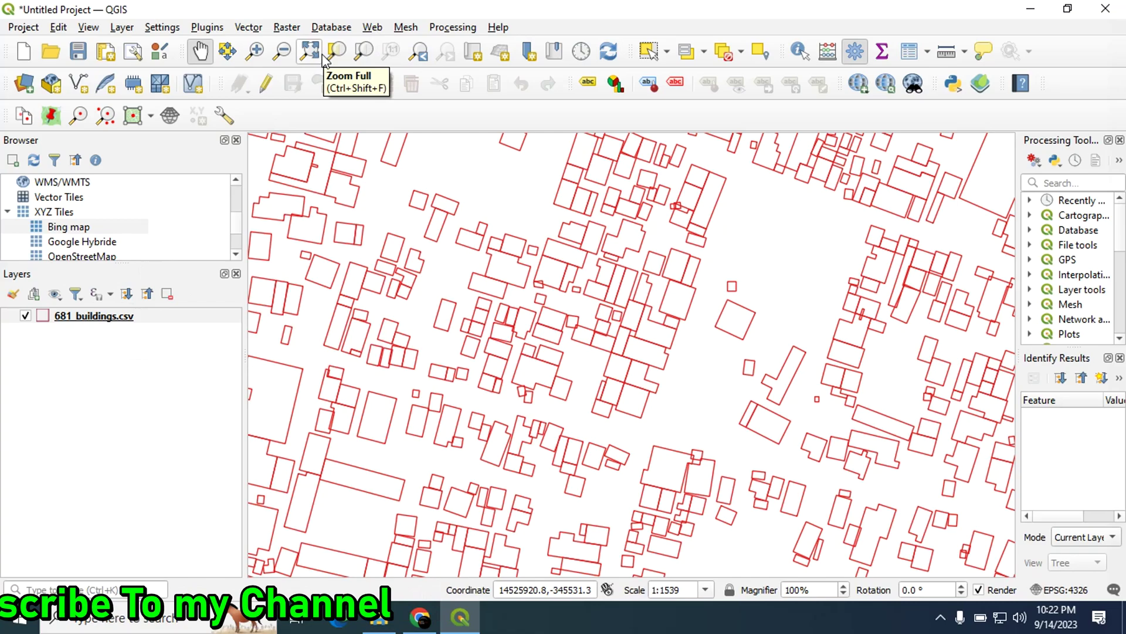
- Add the OSM Standard basemap via Web > QuickMapServices beneath the red outlines
left_click(373, 26)
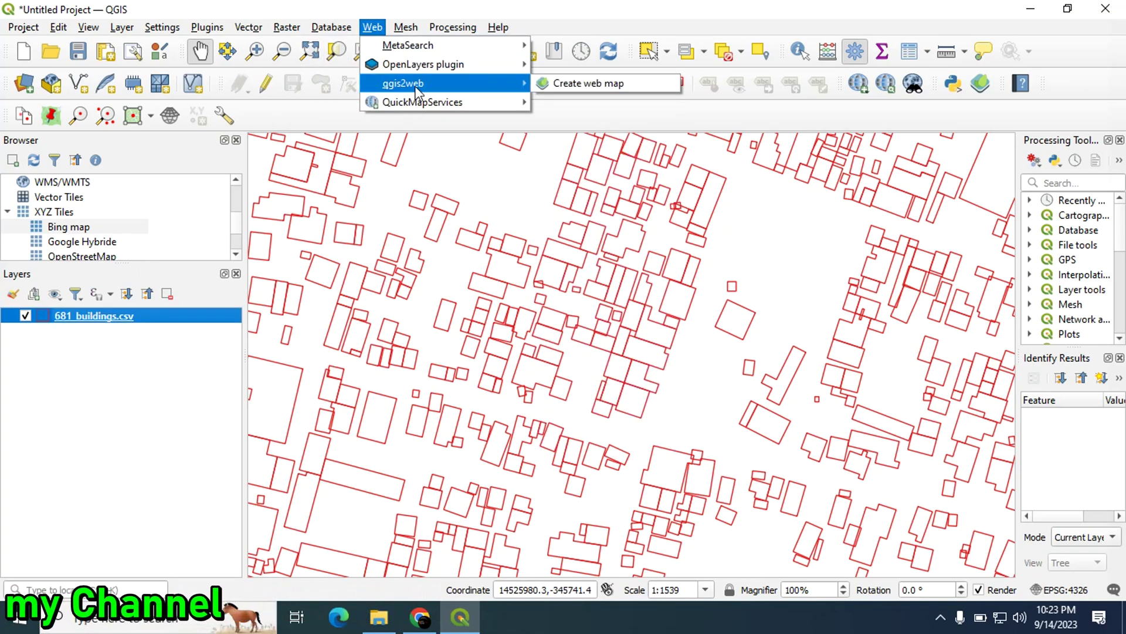
mouse_move(423, 102)
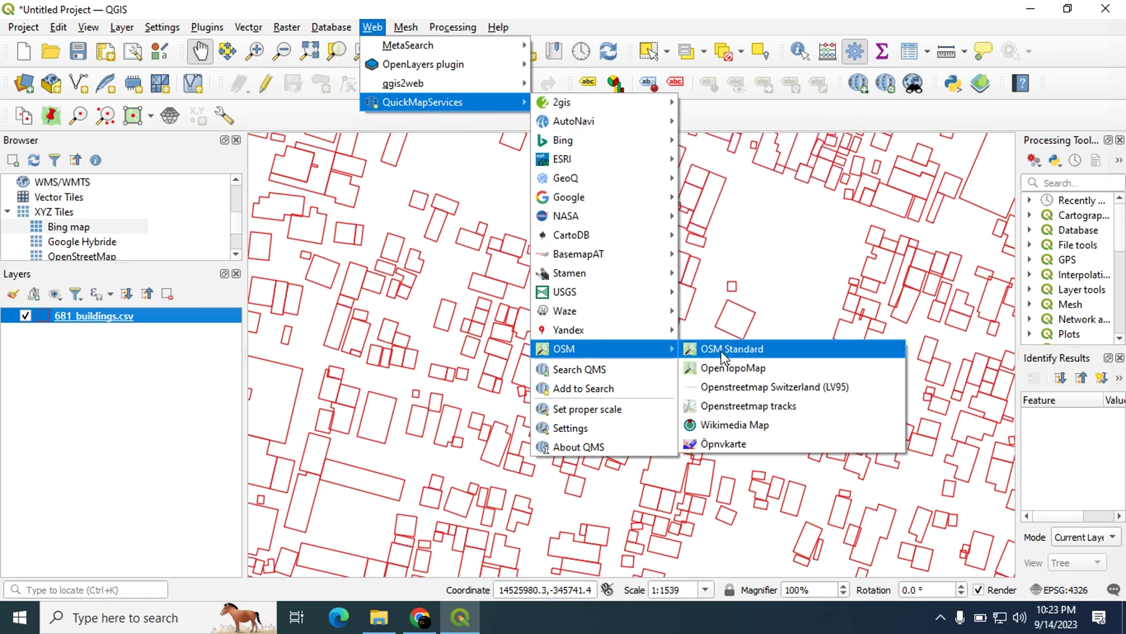
left_click(720, 350)
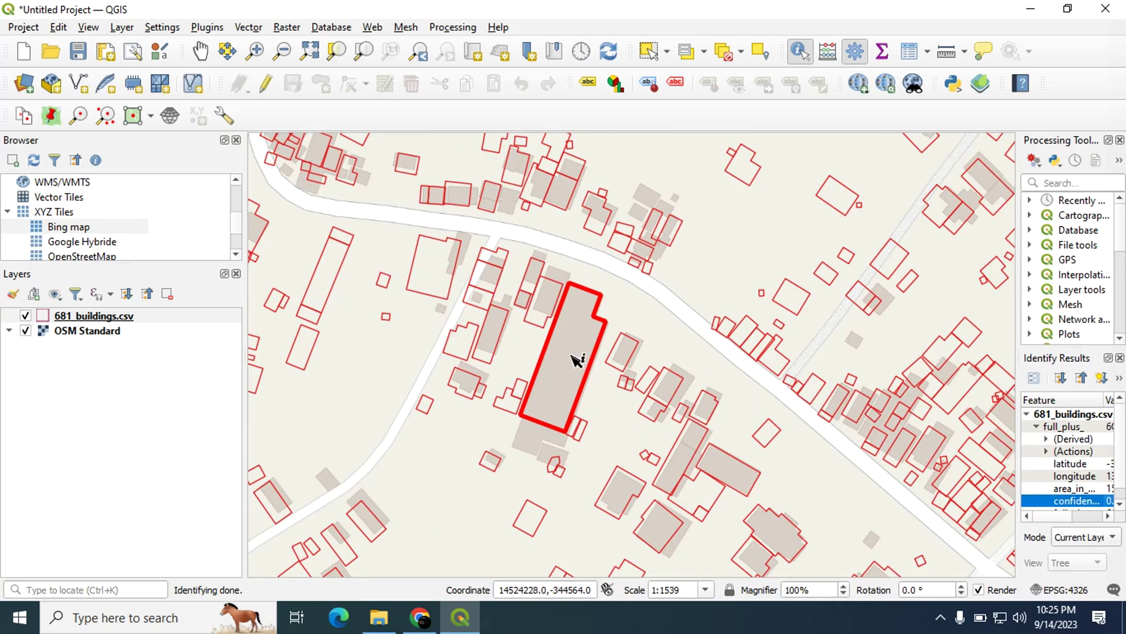
scroll(577, 340, "down", 2)
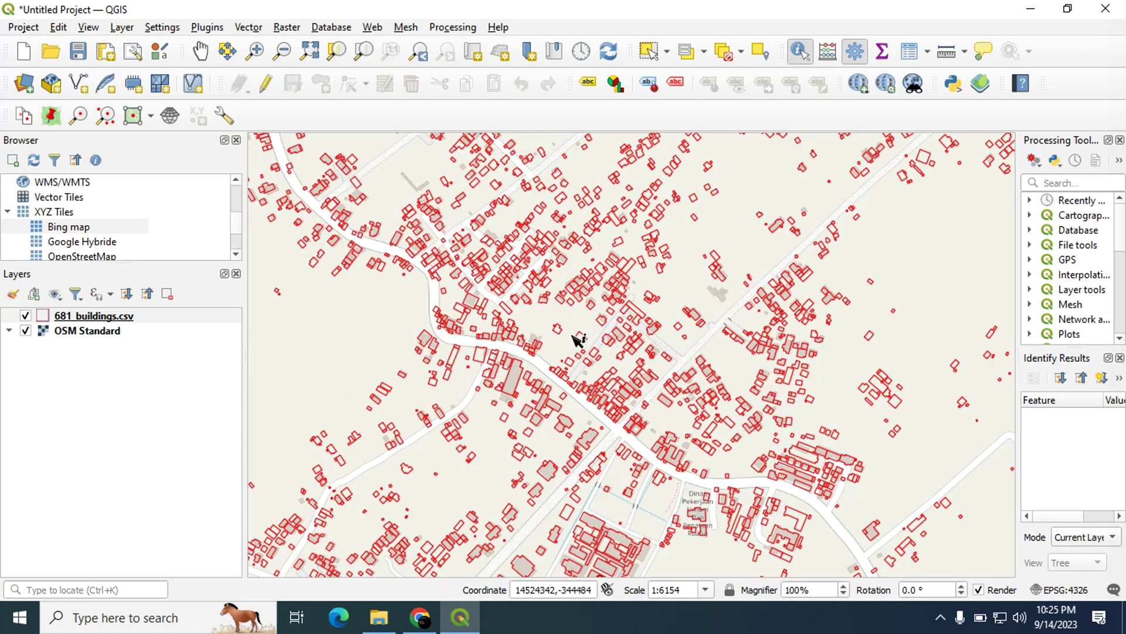